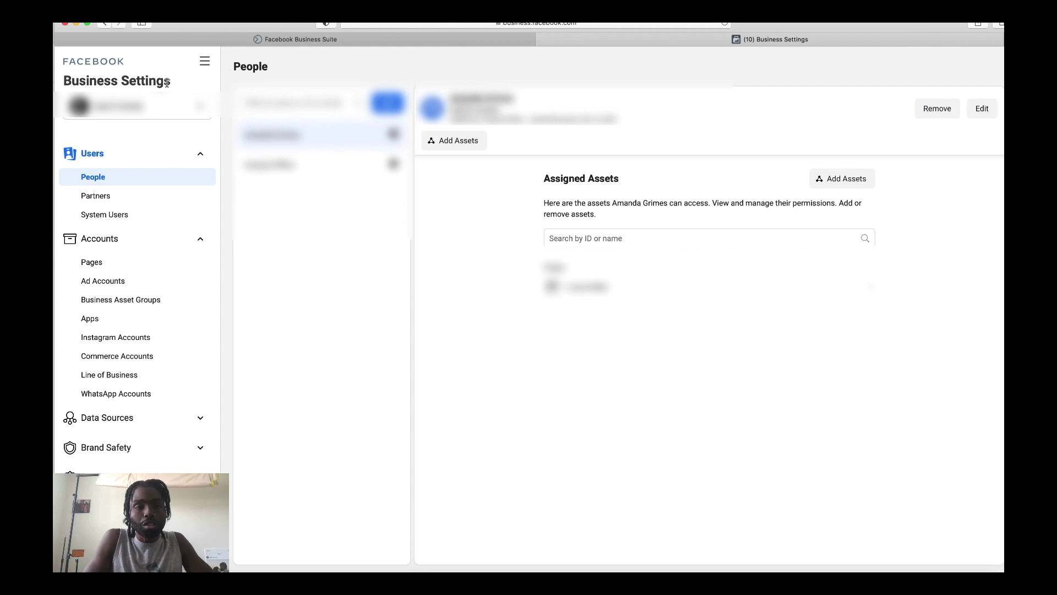
Look over the Business Settings shortcuts and Manage Business tools, and switch to the Facebook Business Suite page
left_click(204, 65)
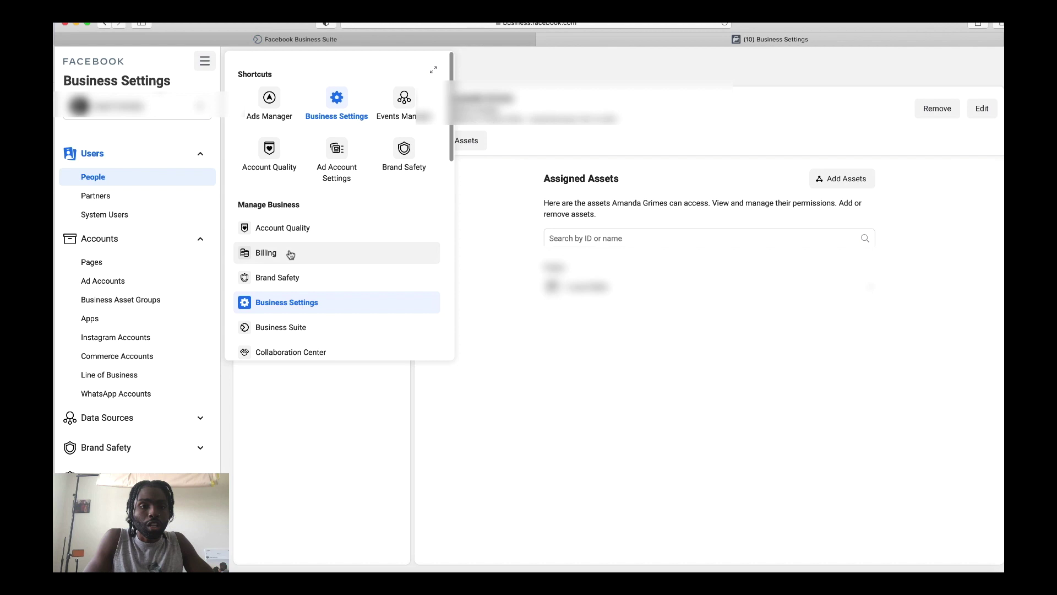
scroll(291, 275, "down", 1)
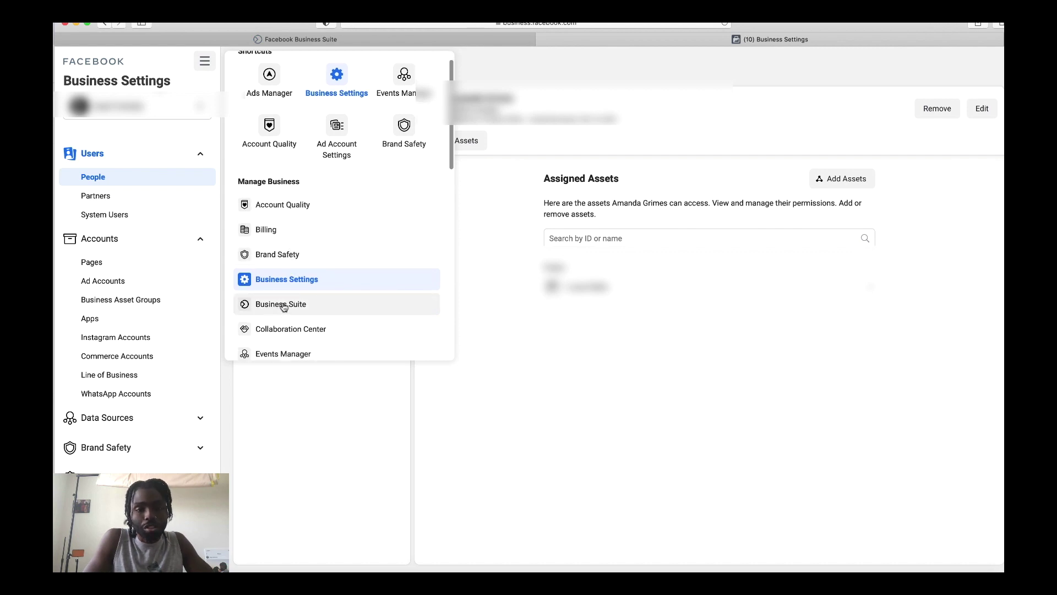
left_click(454, 44)
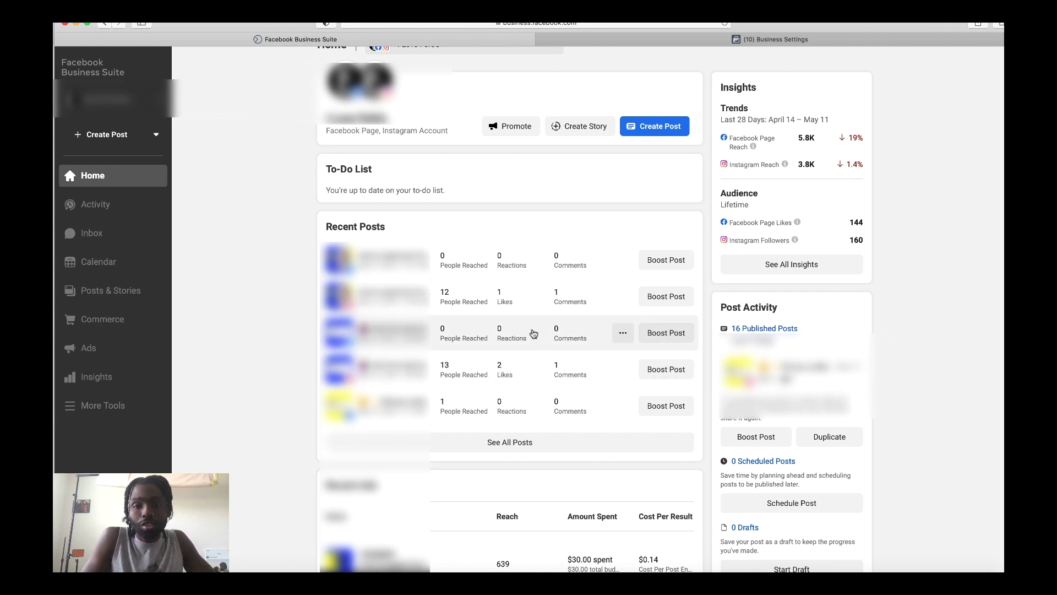
Examine the Business Suite home overview, covering recent posts, recent ads with reach and cost per result, and post activity
scroll(533, 333, "down", 5)
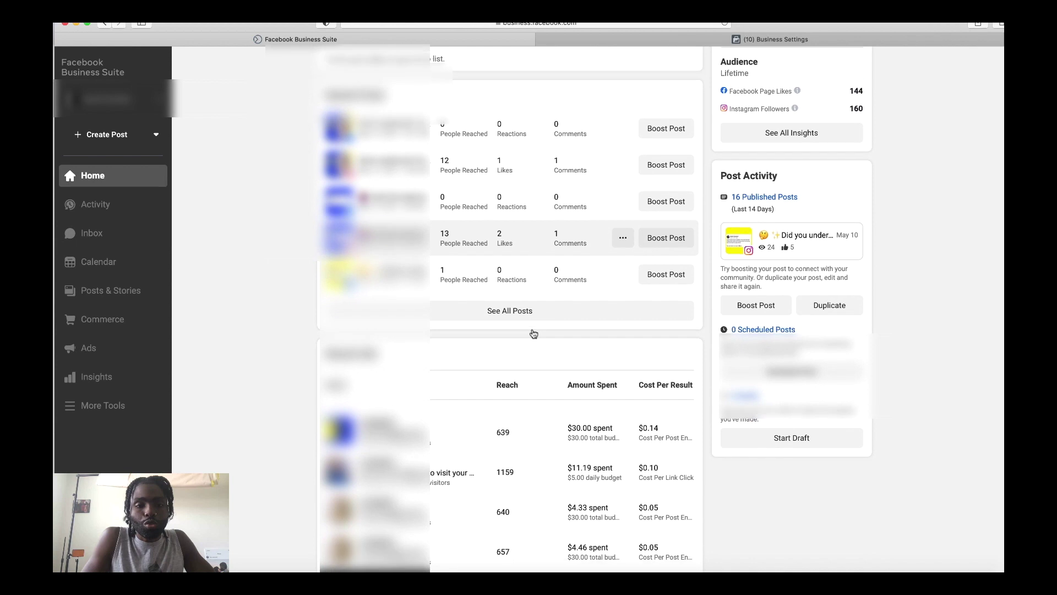
scroll(533, 333, "down", 3)
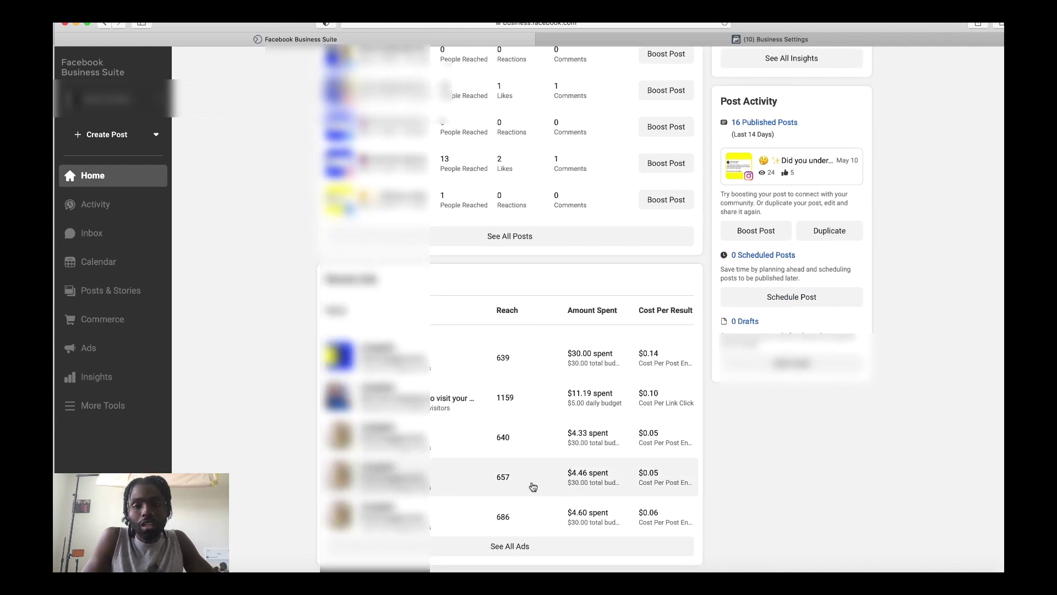
mouse_move(666, 309)
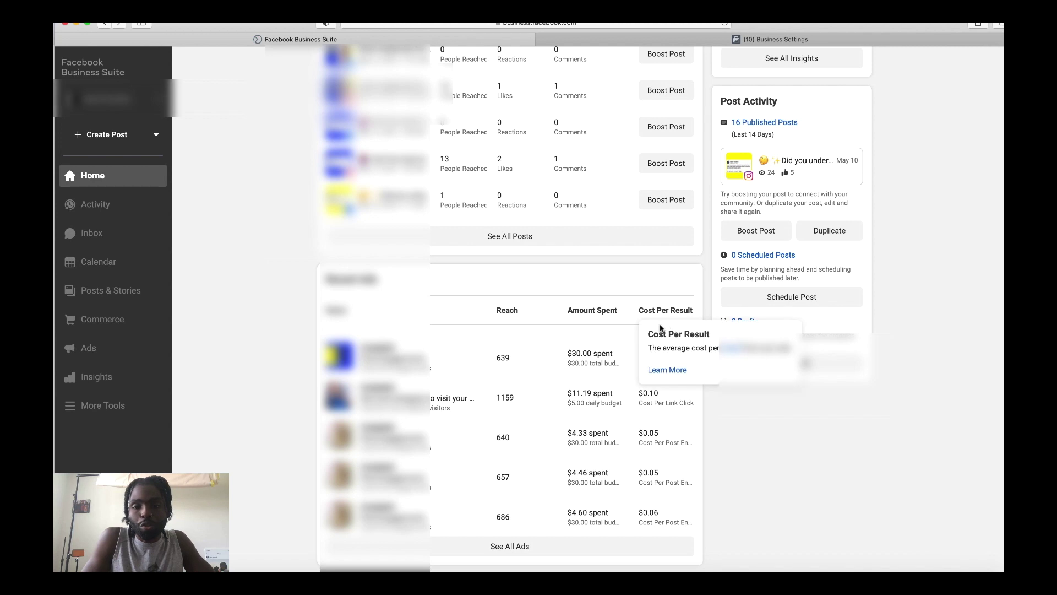
scroll(521, 479, "down", 1)
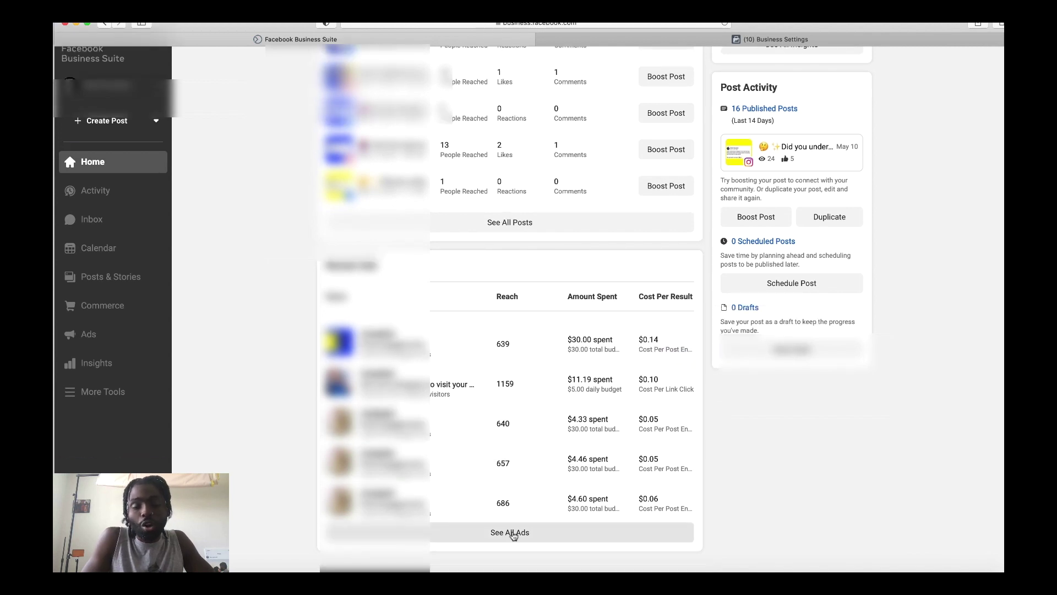
scroll(539, 444, "up", 3)
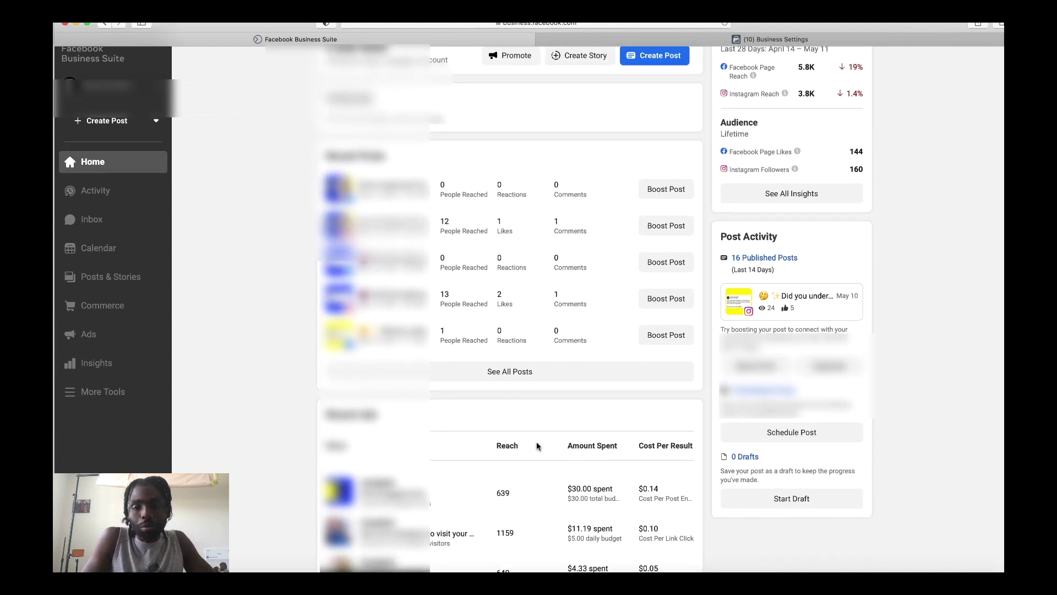
scroll(537, 446, "up", 1)
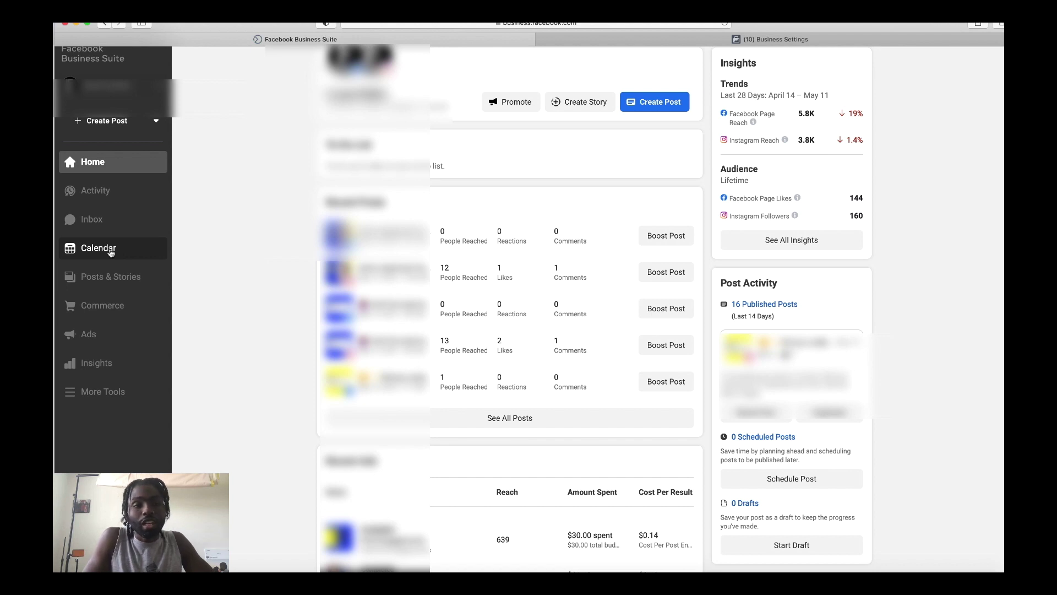
Look through the published posts in Posts & Stories and view the New Post form without creating a post
left_click(92, 280)
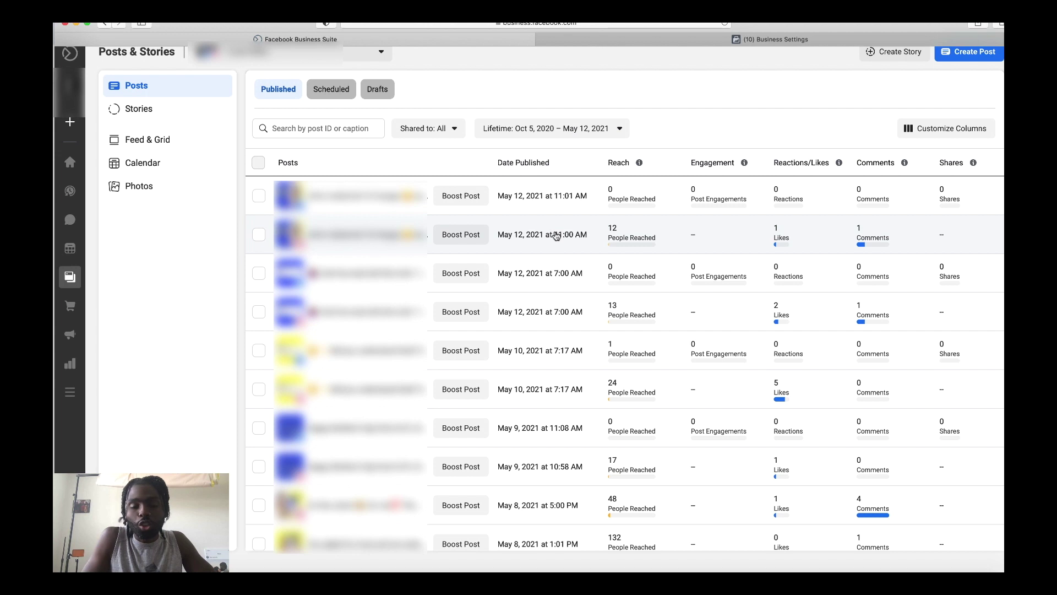
scroll(562, 367, "down", 2)
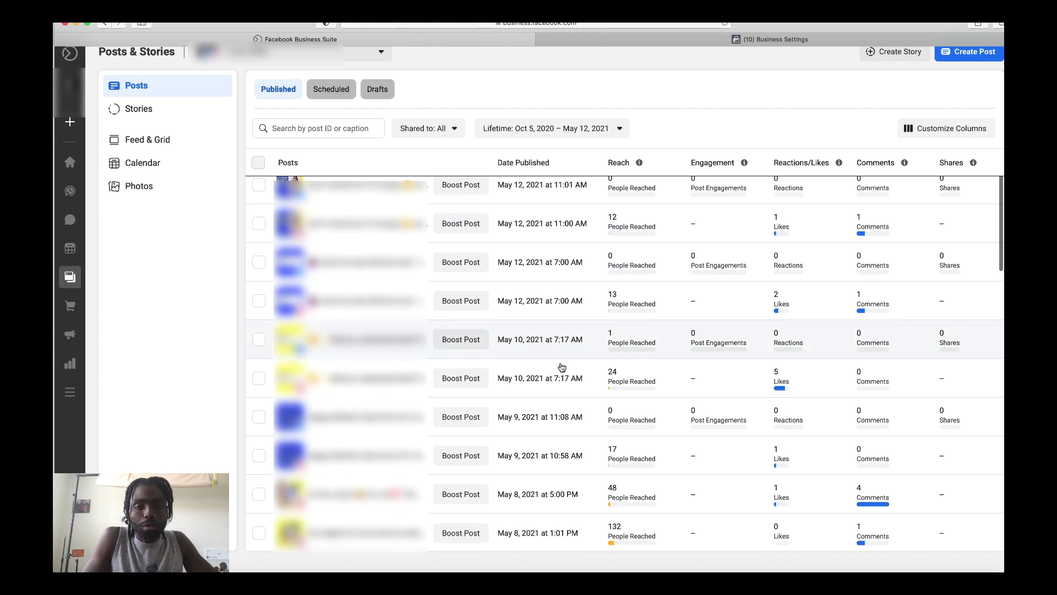
scroll(562, 368, "up", 3)
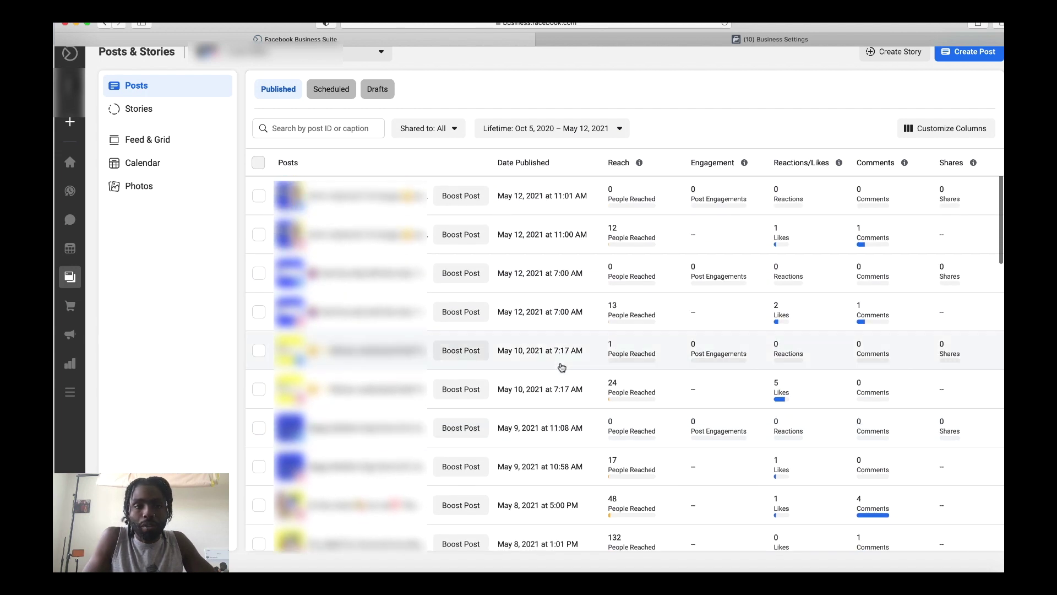
left_click(957, 60)
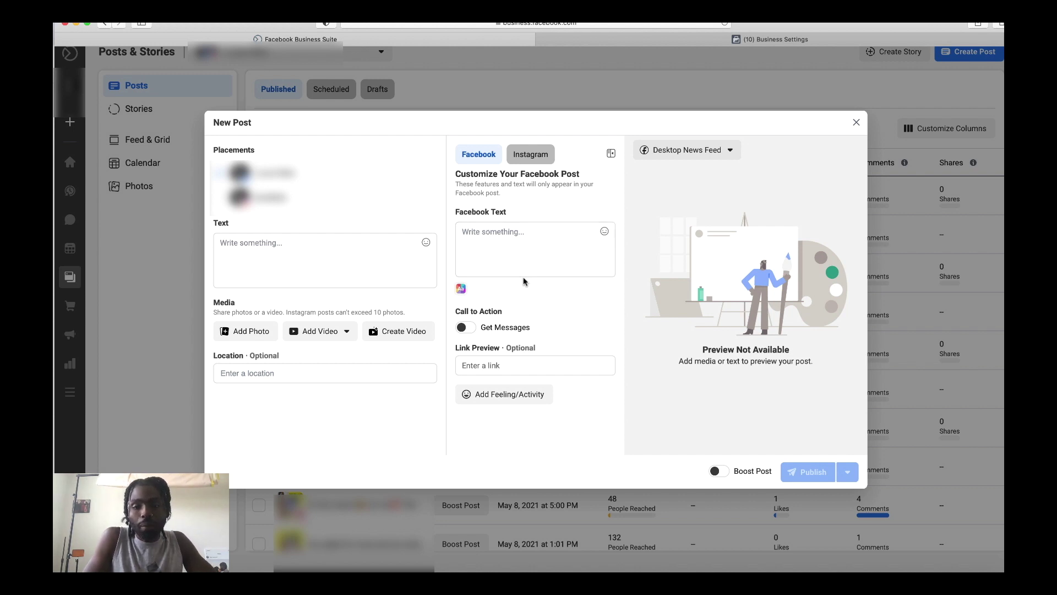
left_click(856, 122)
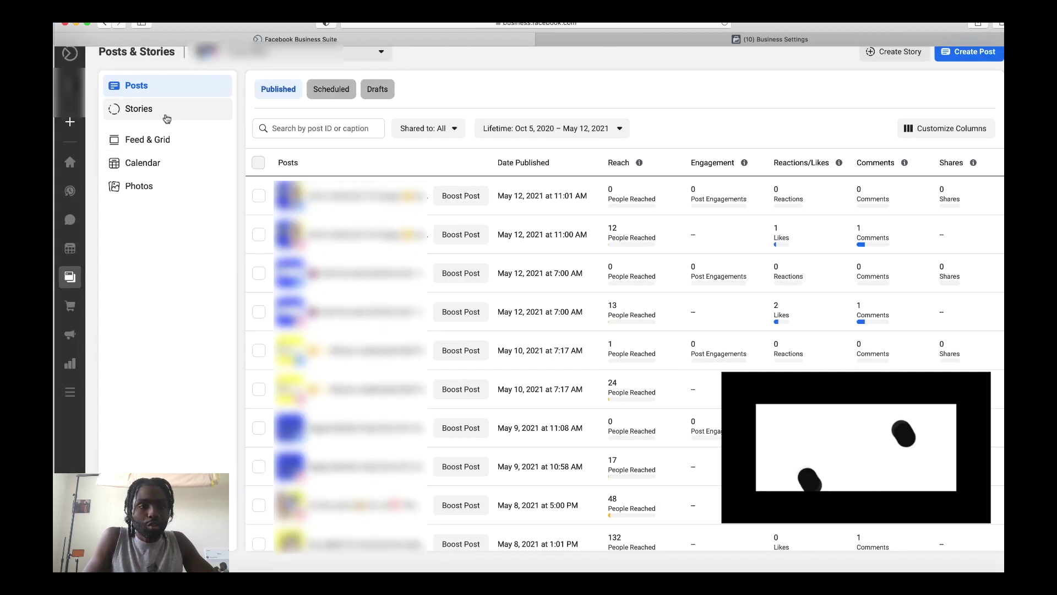
Return to the Home overview and look at the additional tools available, closing the list again
left_click(74, 167)
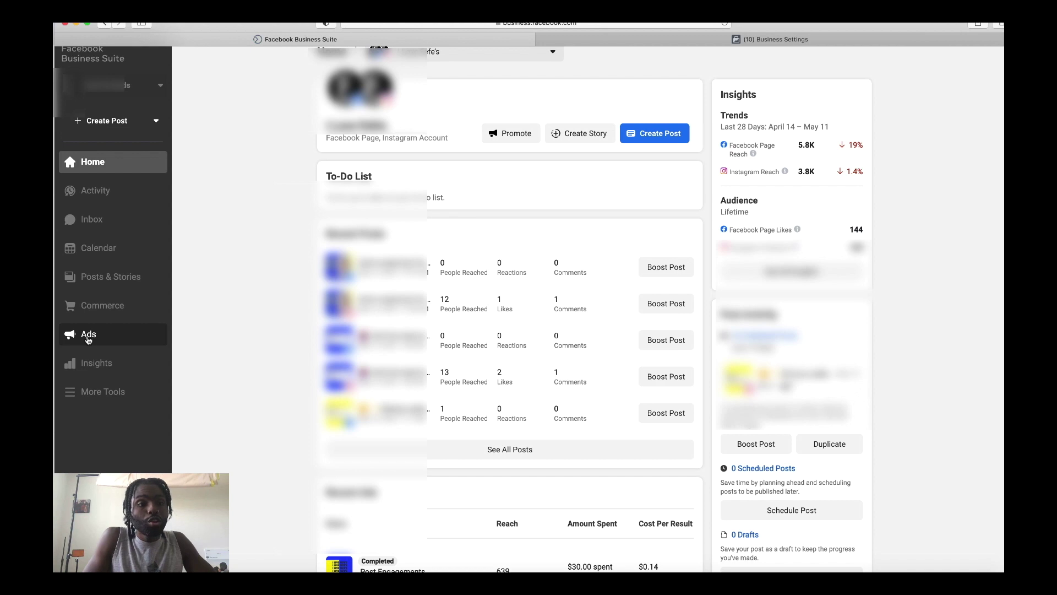
left_click(71, 395)
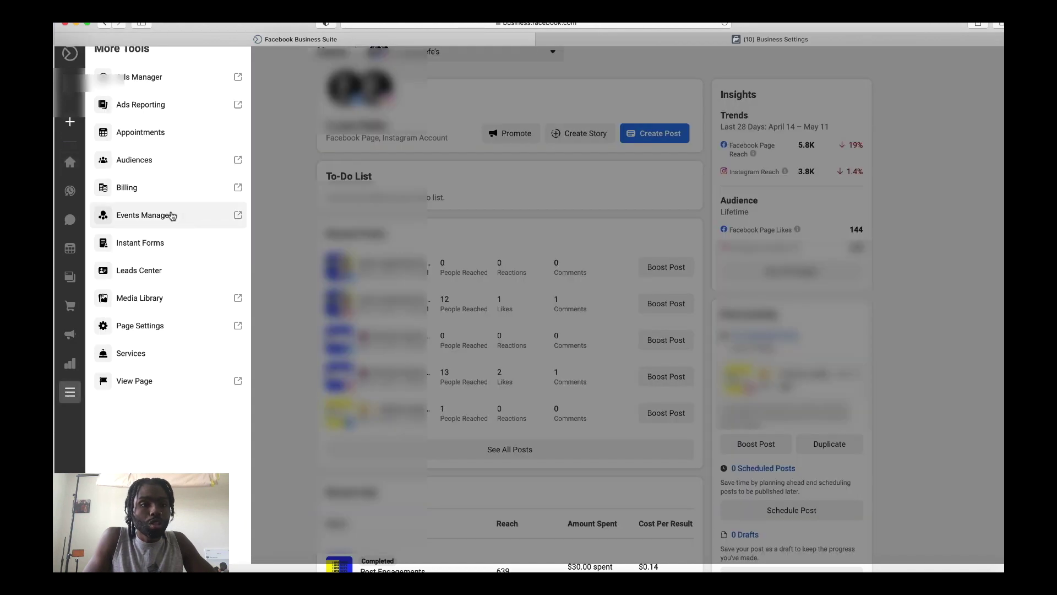
left_click(90, 164)
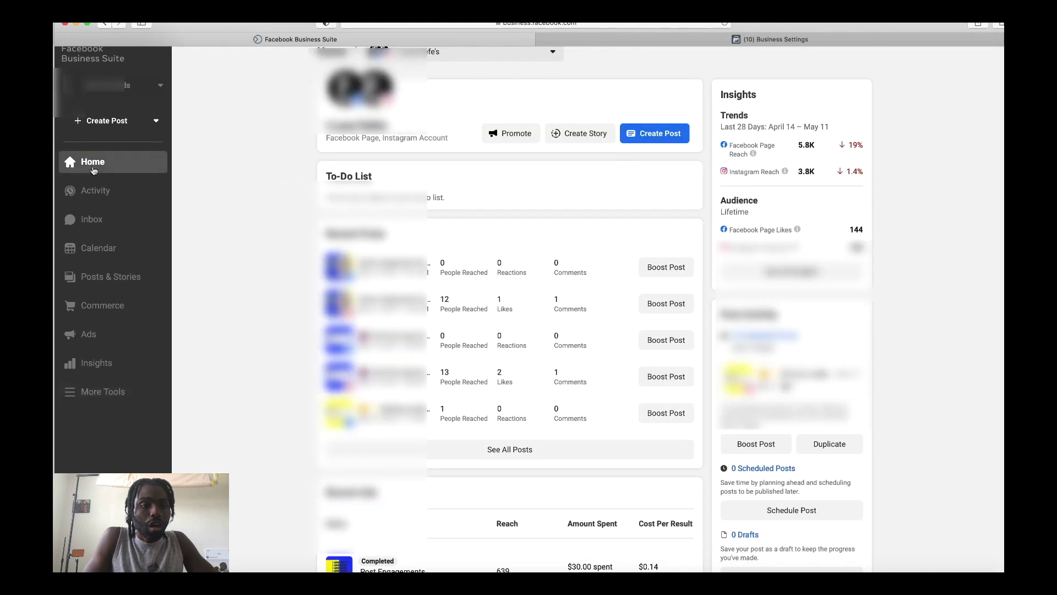
Open the Insights overview, read the suggested action for Facebook Page Reach and dismiss it
left_click(98, 365)
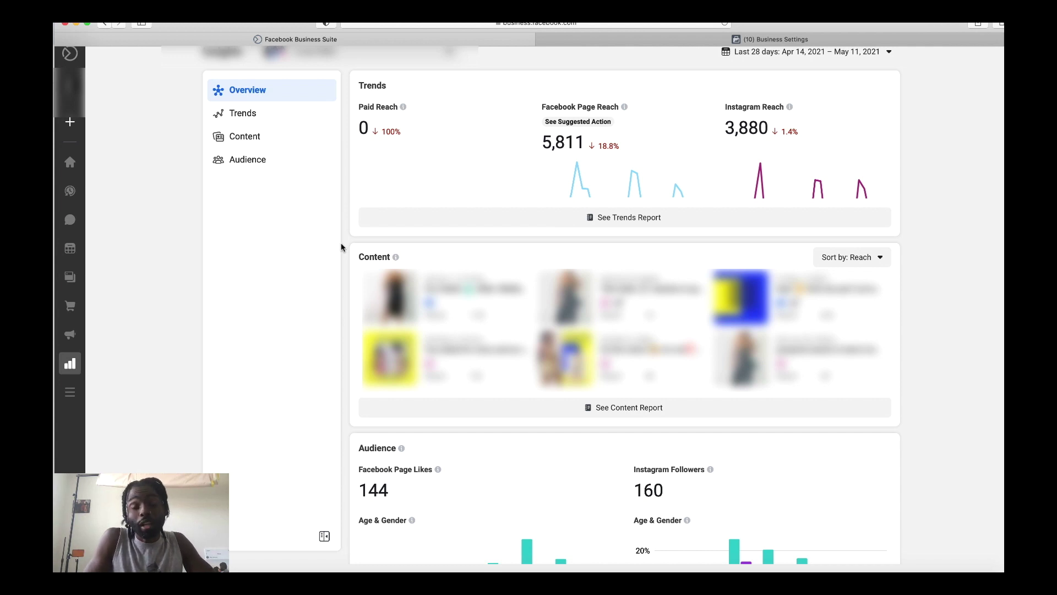
scroll(457, 181, "up", 1)
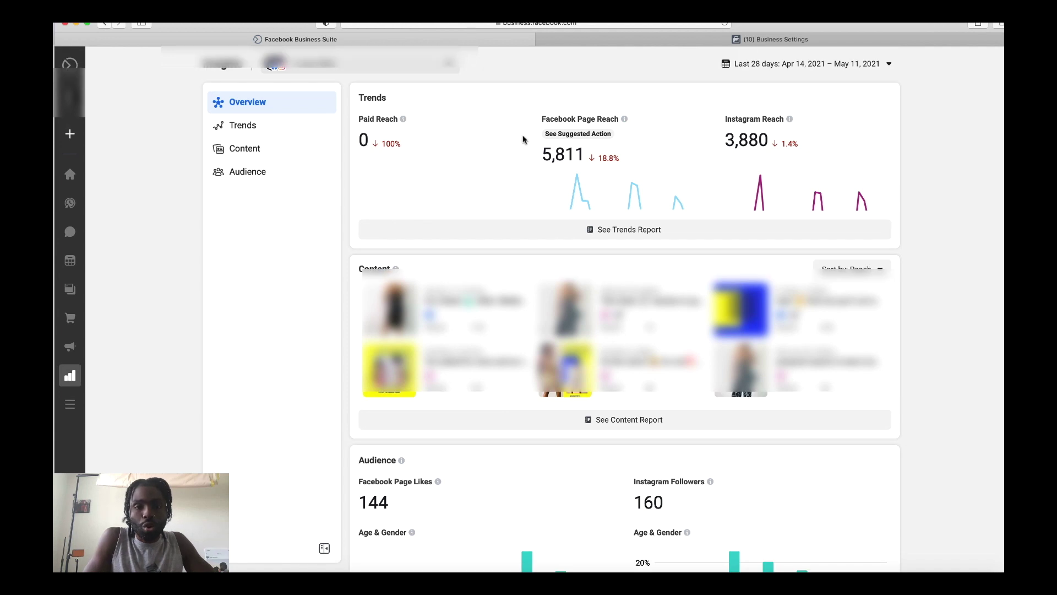
left_click(576, 136)
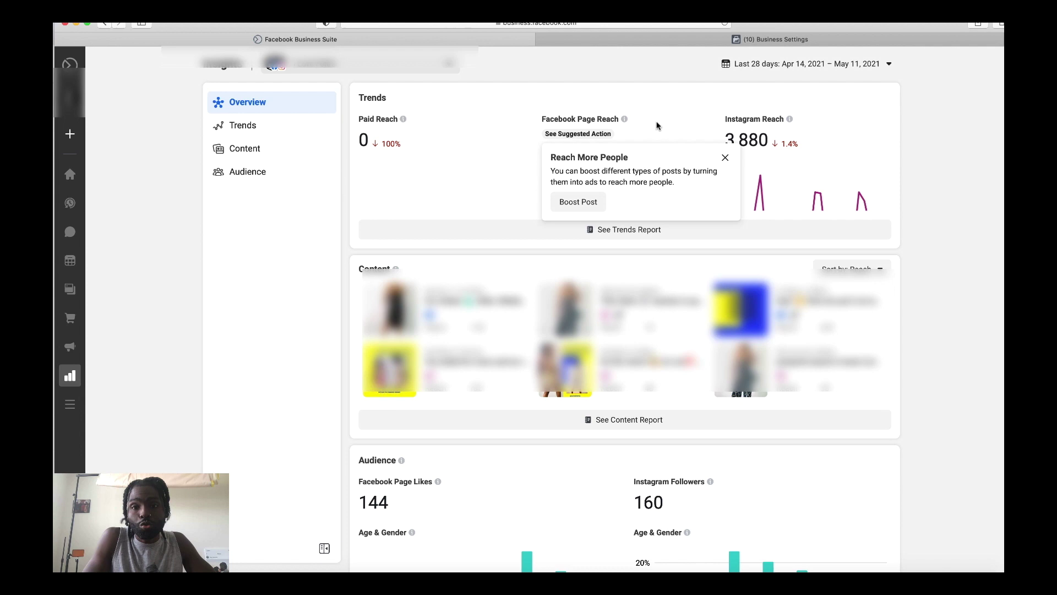
left_click(724, 157)
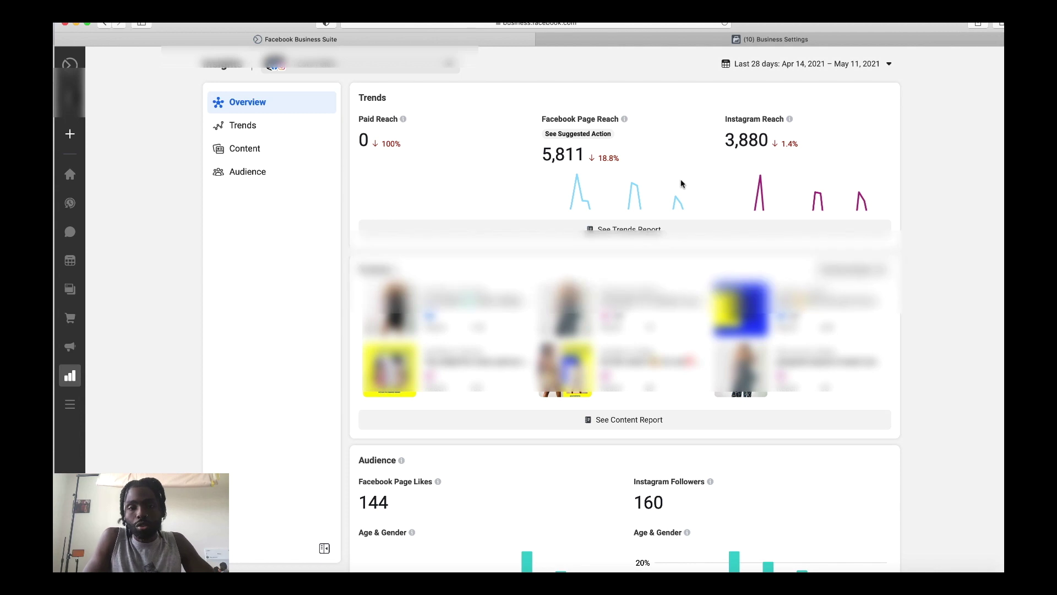
Examine the reach graphs, top content and audience age and gender charts in the Insights overview
mouse_move(683, 202)
scroll(682, 202, "down", 2)
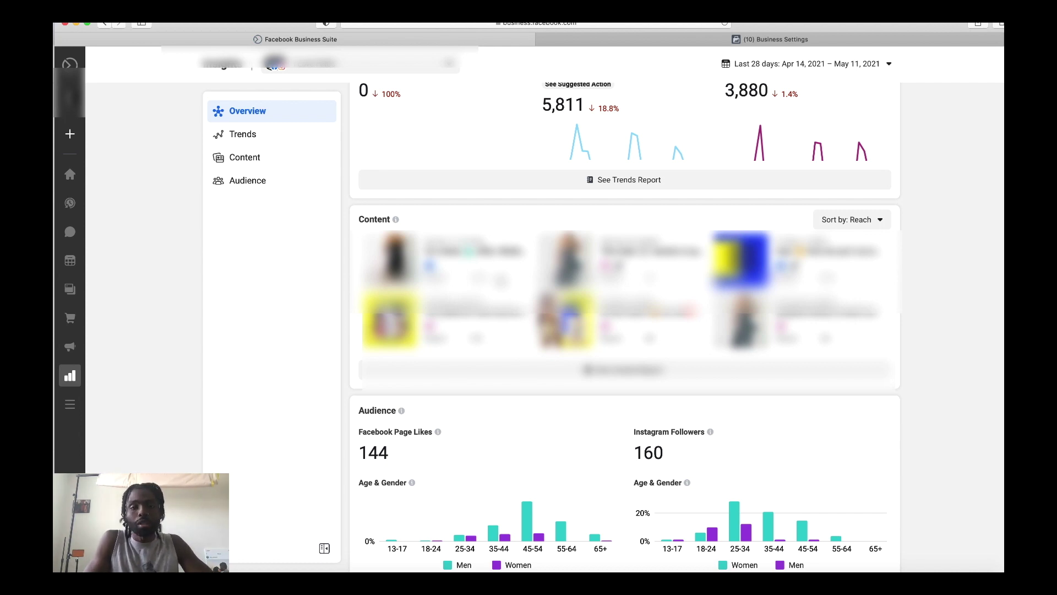
scroll(625, 325, "down", 2)
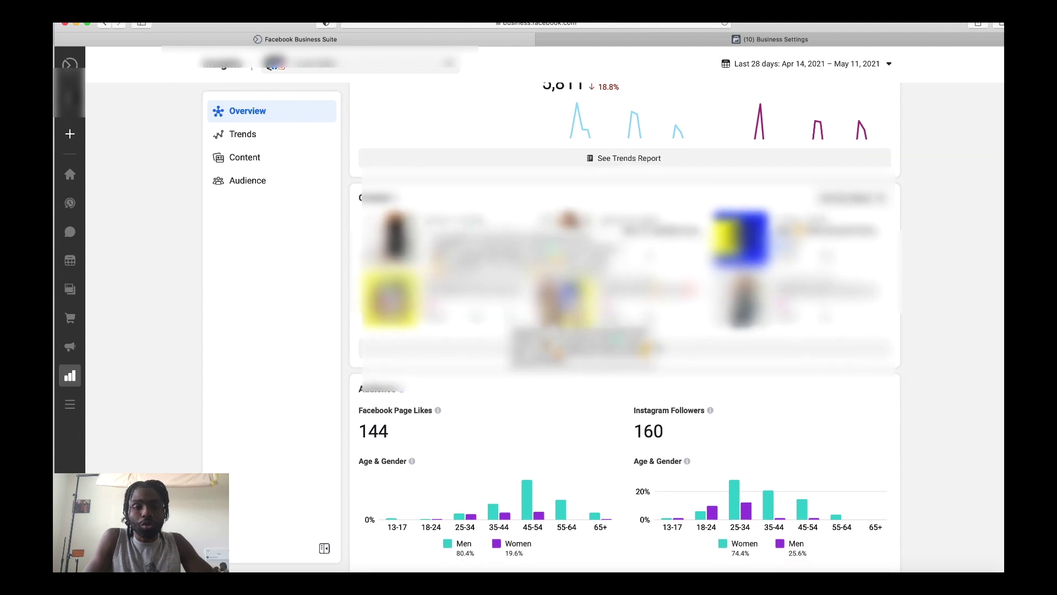
Review the Trends report, including the Facebook Page Reach suggestion, the Instagram Reach graph and the Ad Trends section
left_click(248, 138)
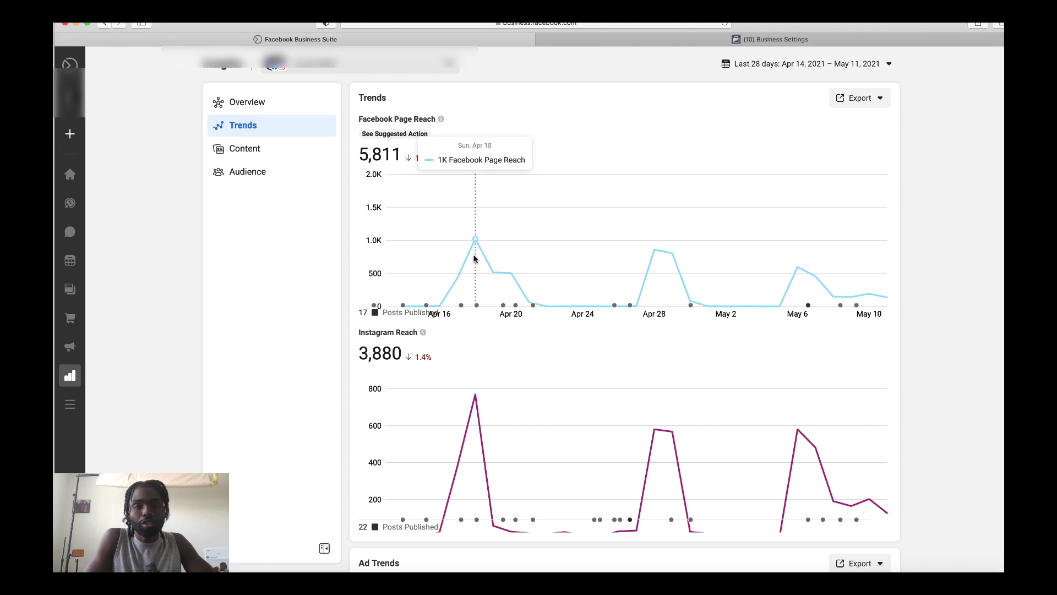
left_click(395, 134)
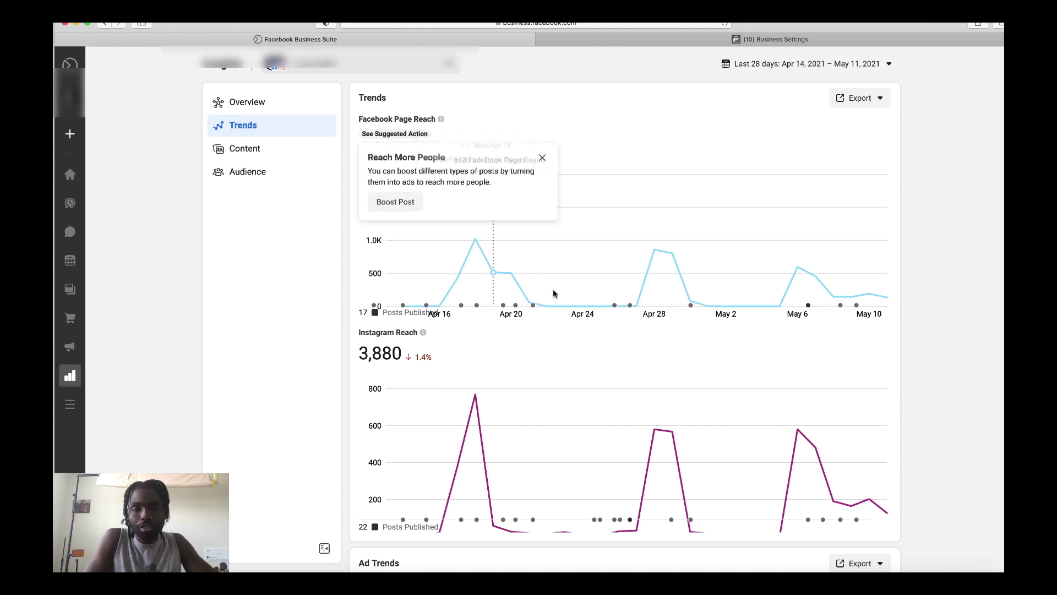
scroll(528, 392, "down", 2)
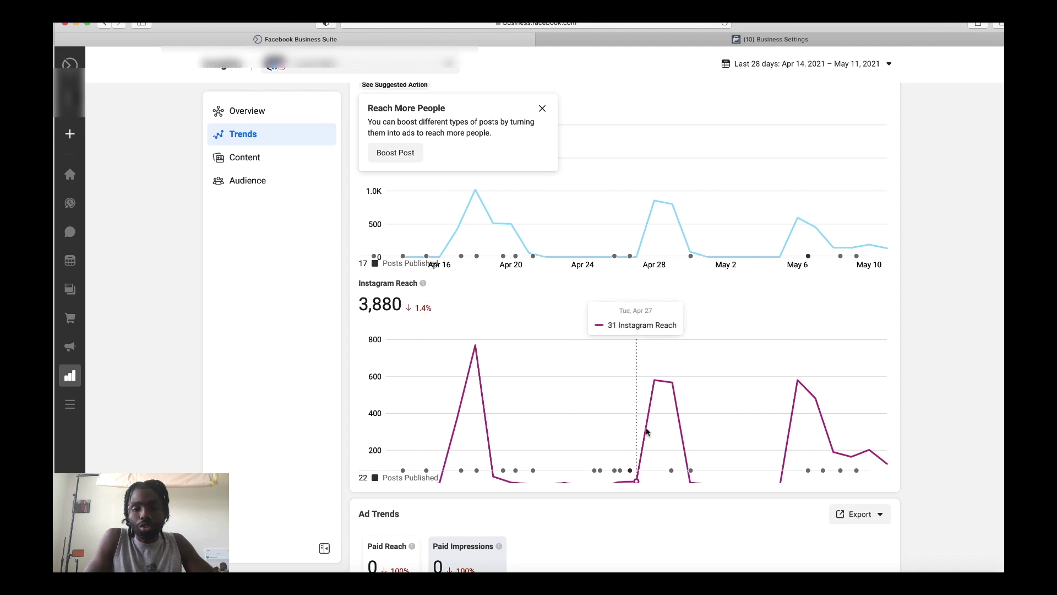
scroll(689, 408, "down", 8)
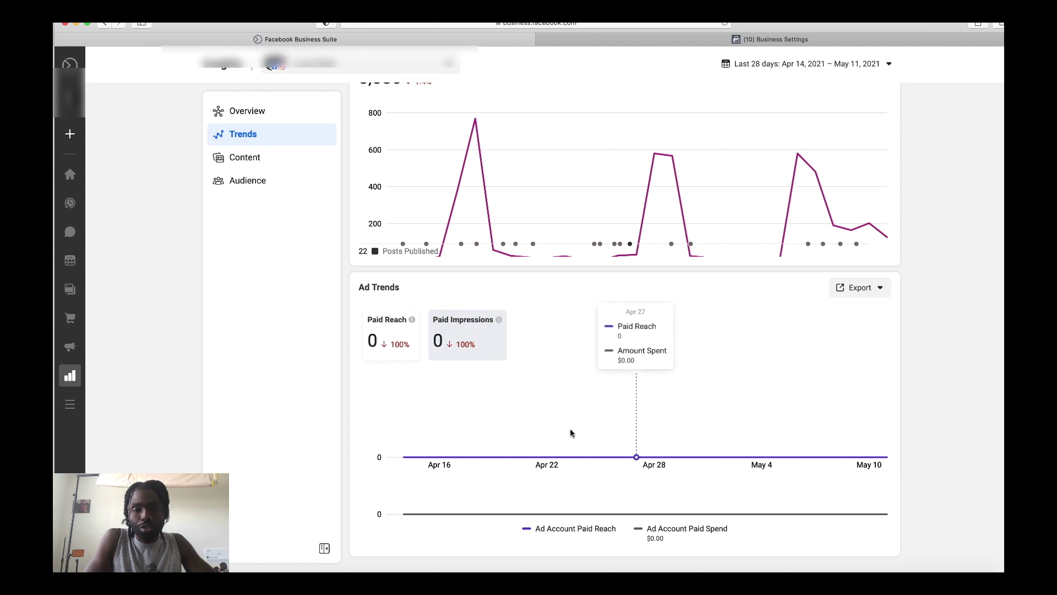
scroll(649, 386, "up", 10)
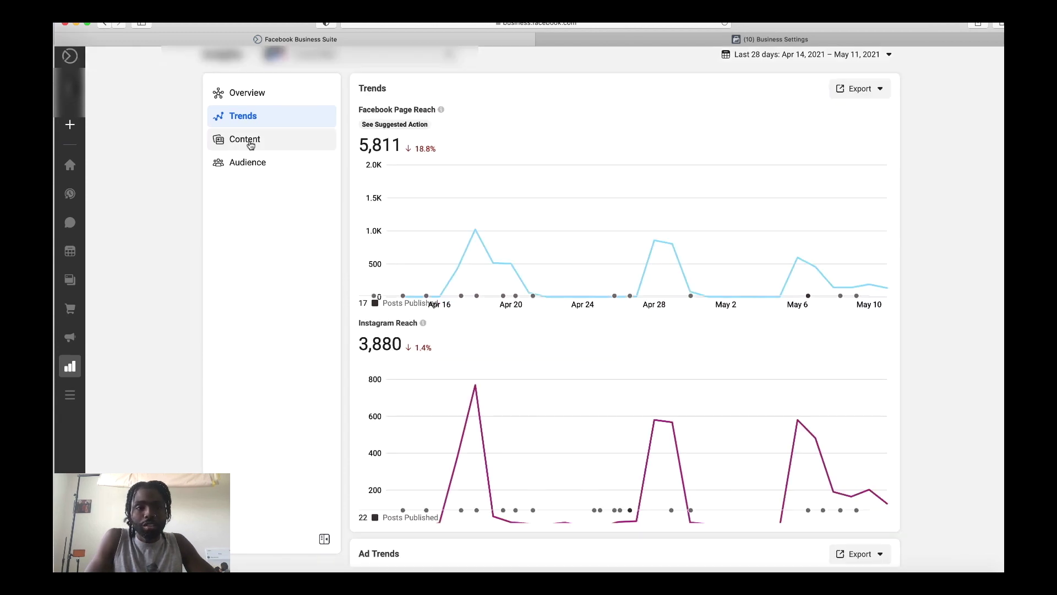
Open the Content report and check what its Likes and Reactions and Comments columns measure
left_click(251, 145)
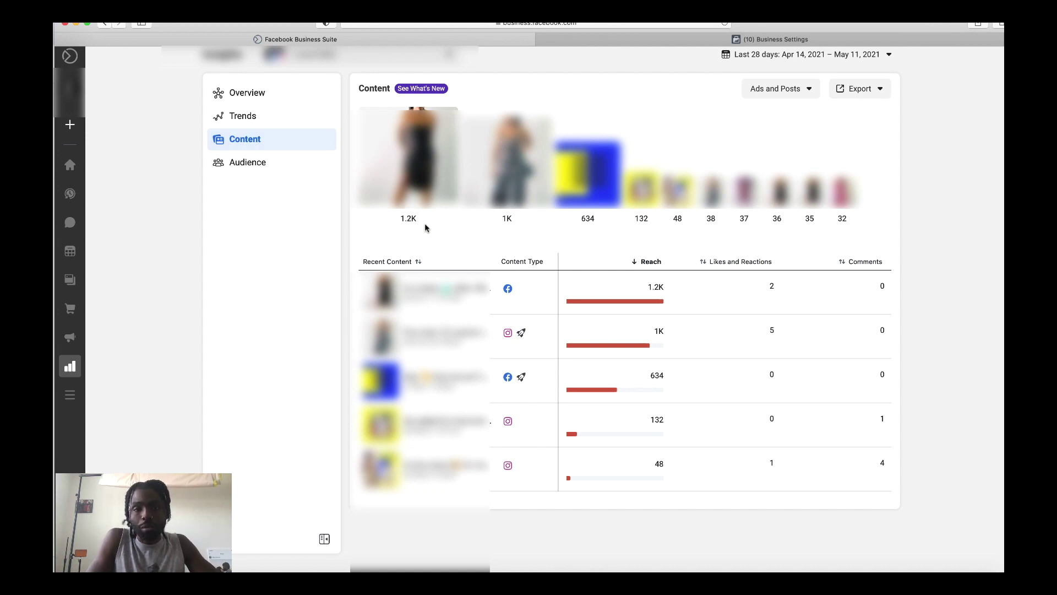
mouse_move(741, 266)
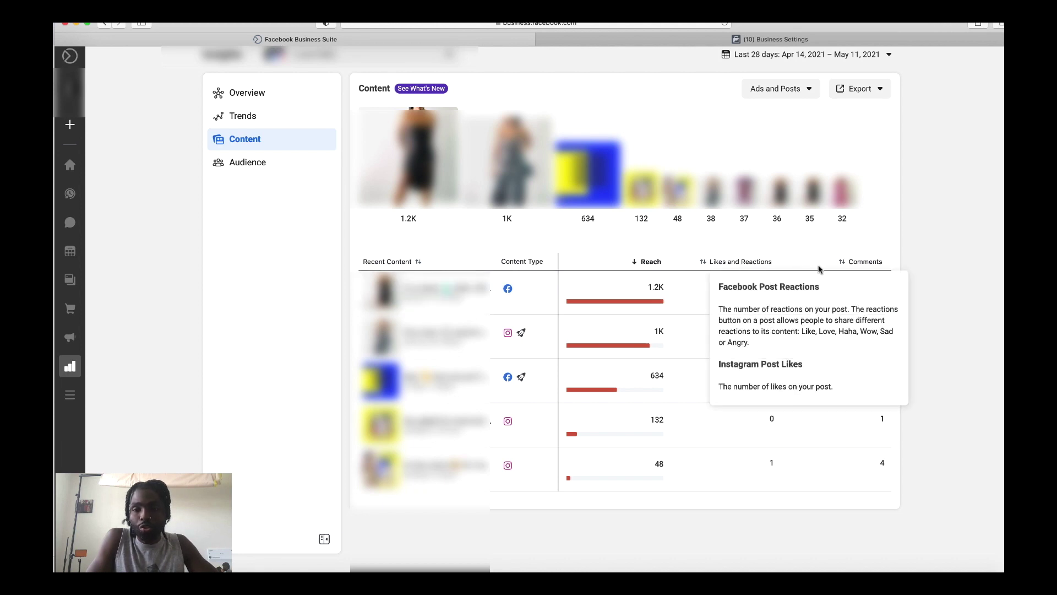
mouse_move(867, 267)
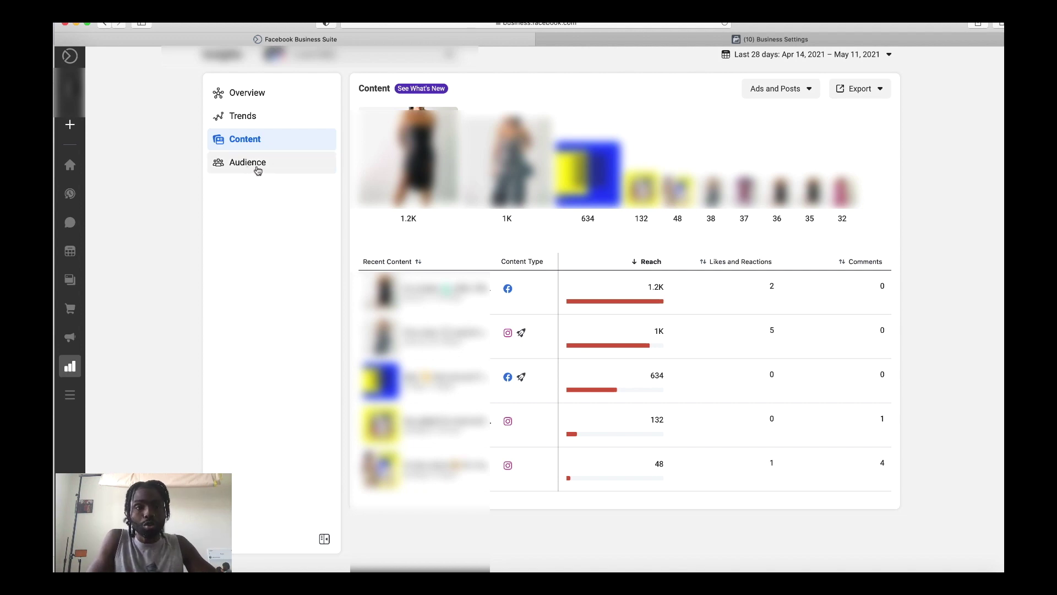
Open the Audience report and review age and gender, top cities and top countries for Facebook and Instagram
left_click(246, 167)
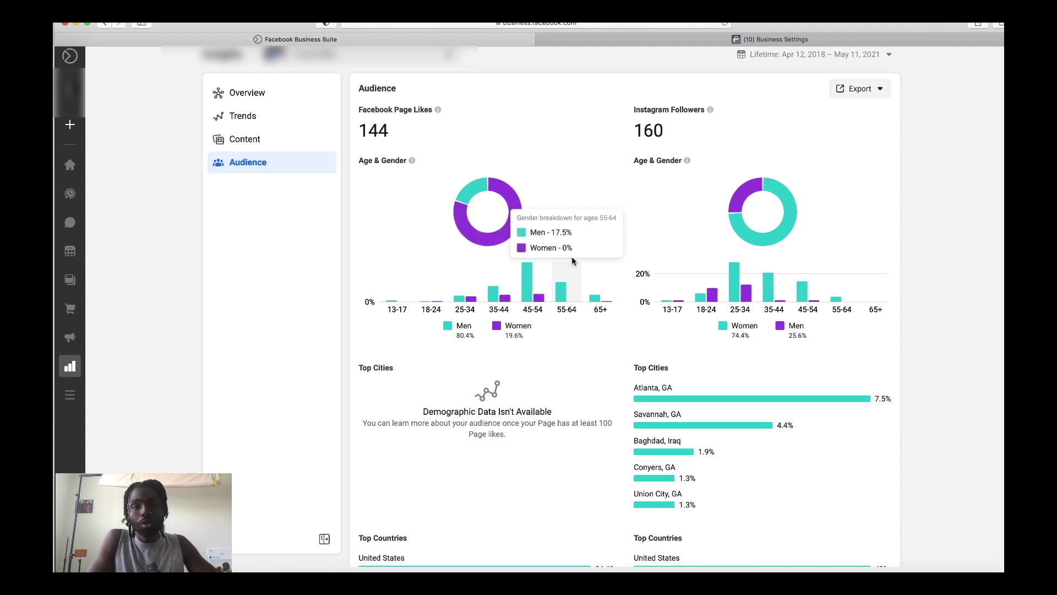
mouse_move(576, 268)
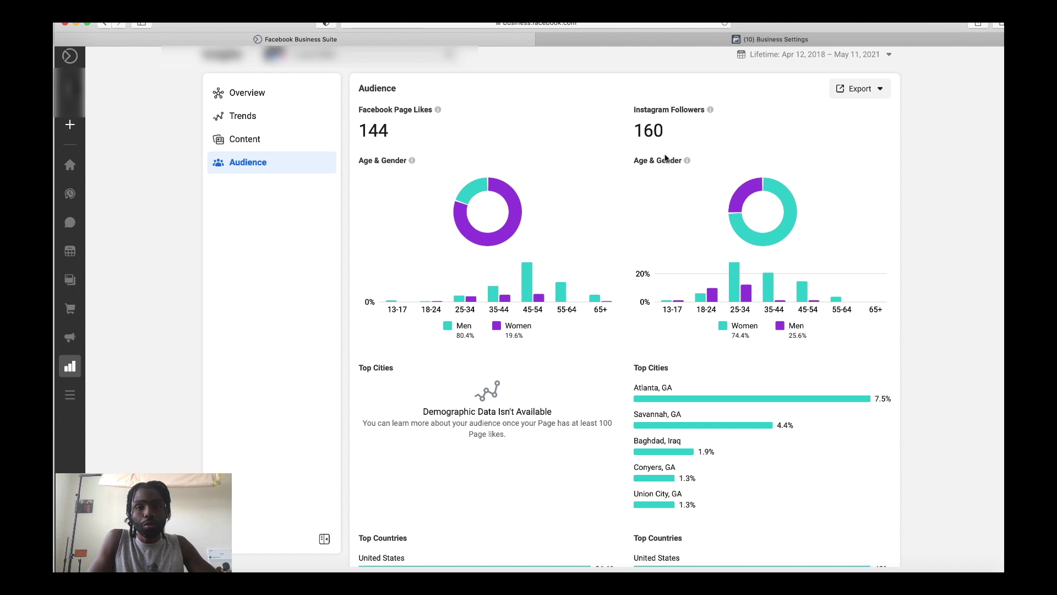
scroll(702, 312, "down", 5)
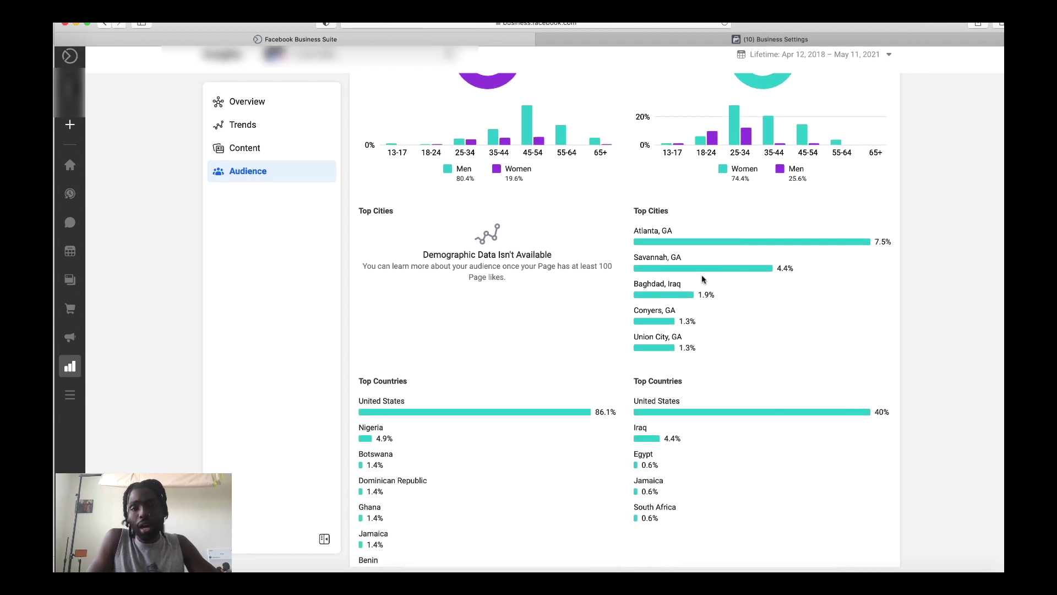
scroll(685, 365, "down", 5)
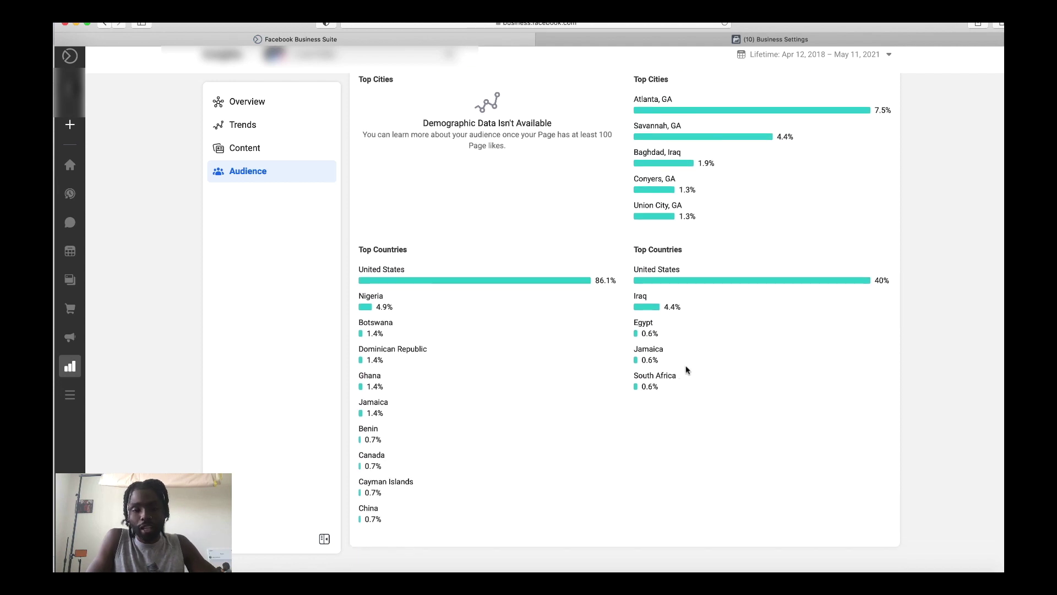
Return from the Audience report to the Home overview and review the recent posts and recent ads figures
scroll(417, 414, "up", 8)
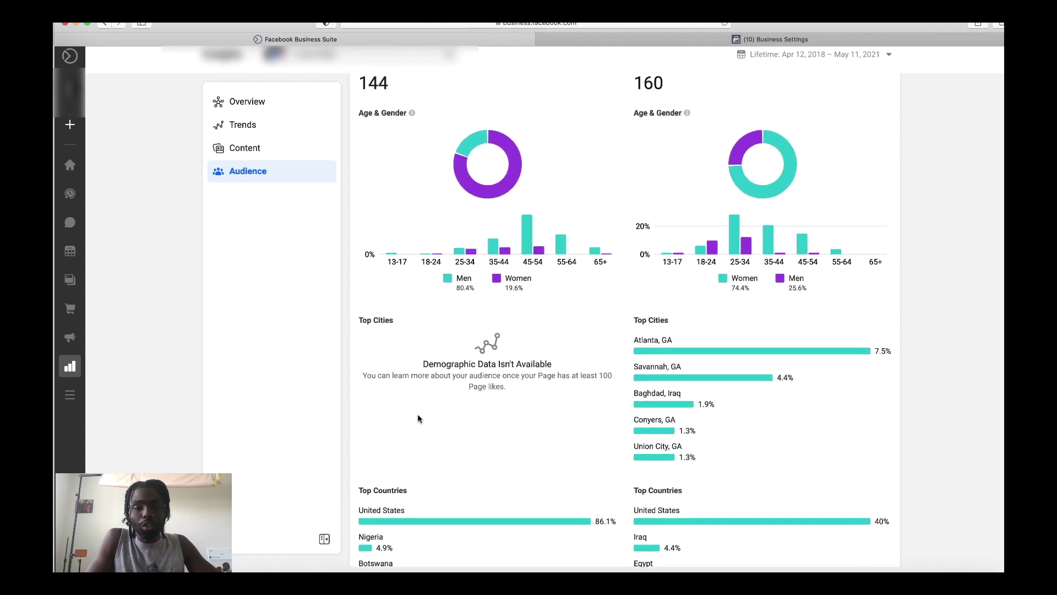
scroll(417, 418, "up", 2)
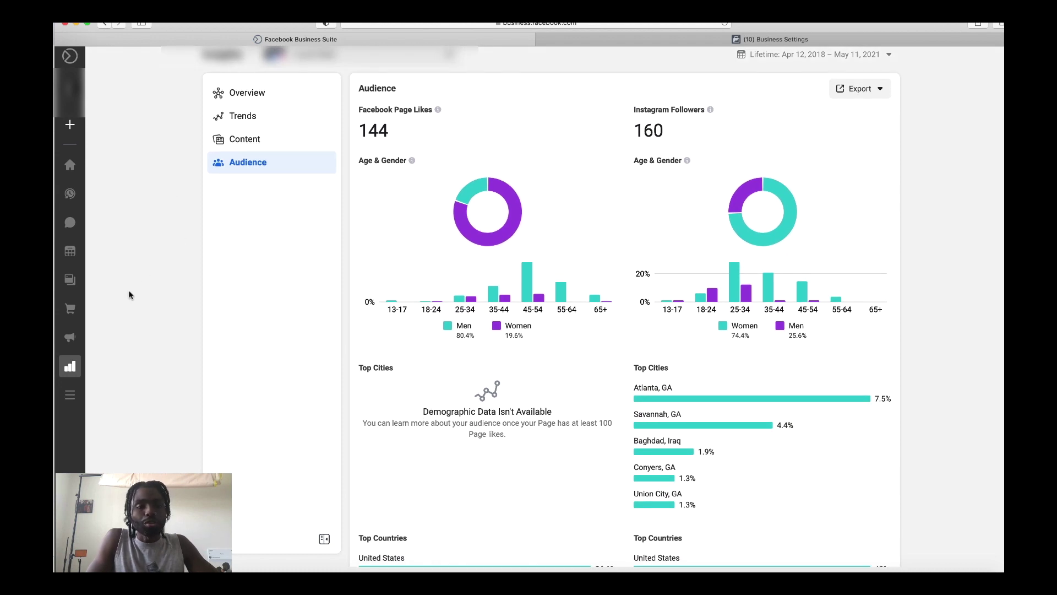
mouse_move(77, 155)
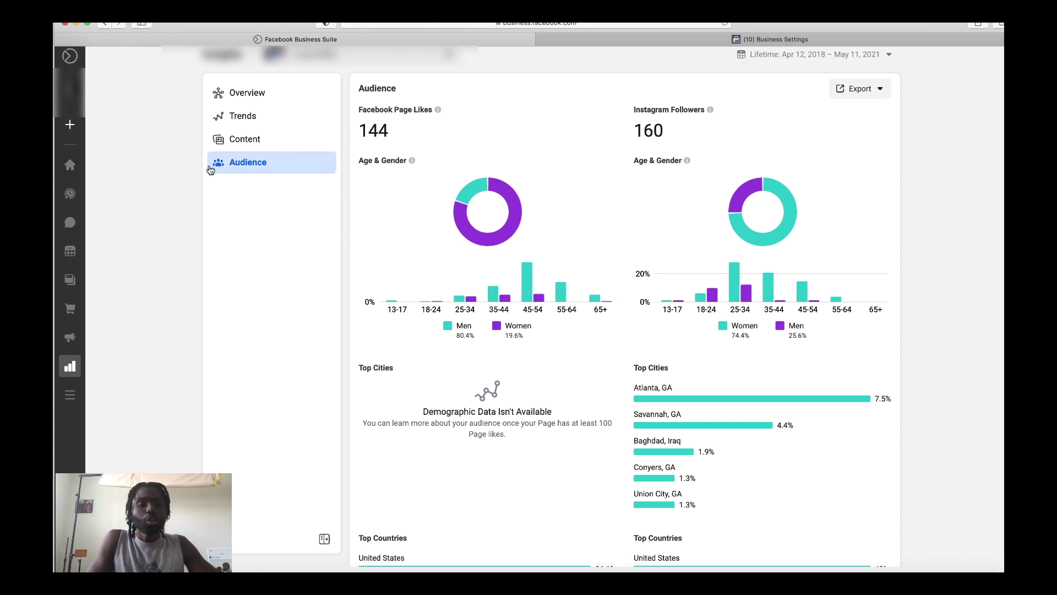
left_click(73, 165)
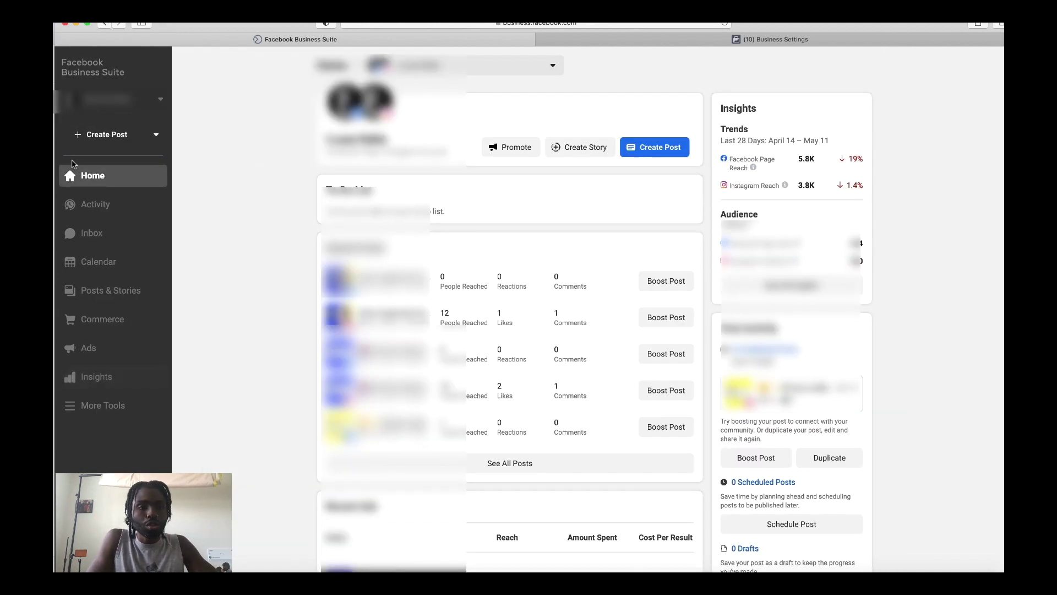
scroll(612, 282, "down", 3)
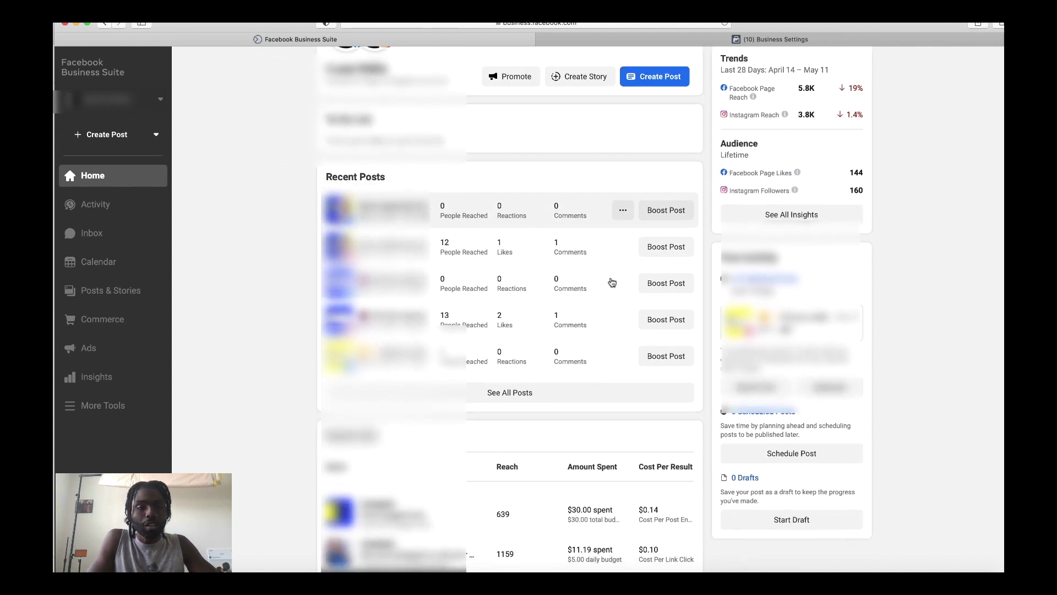
scroll(611, 278, "down", 2)
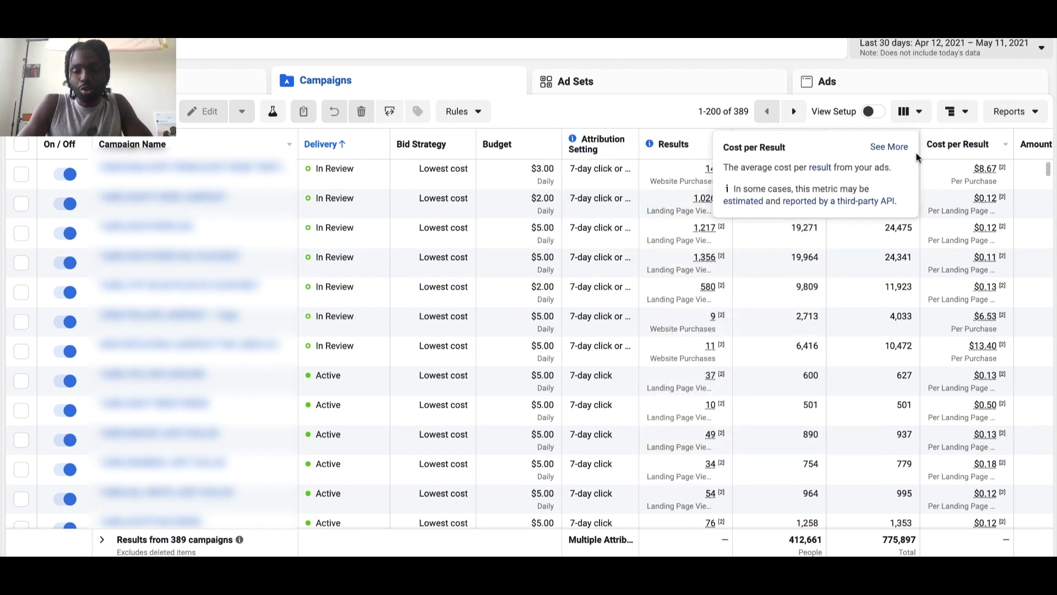
Examine the Ads Manager campaign columns, including Results, Reach, Impressions, Cost per Result, Amount Spent, Link Clicks and Website Purchases
scroll(671, 235, "right", 3)
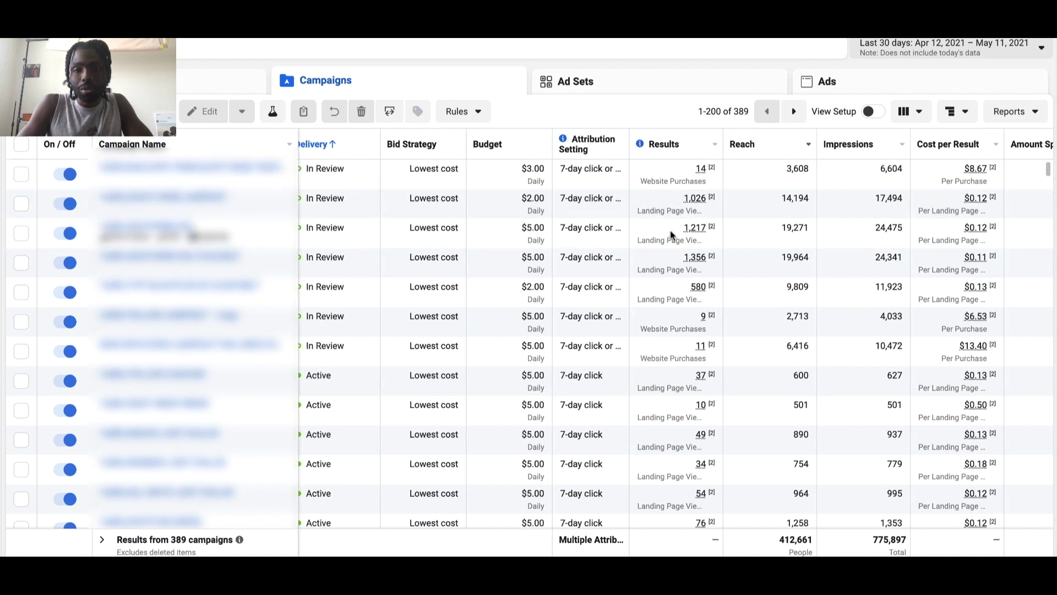
scroll(671, 236, "right", 3)
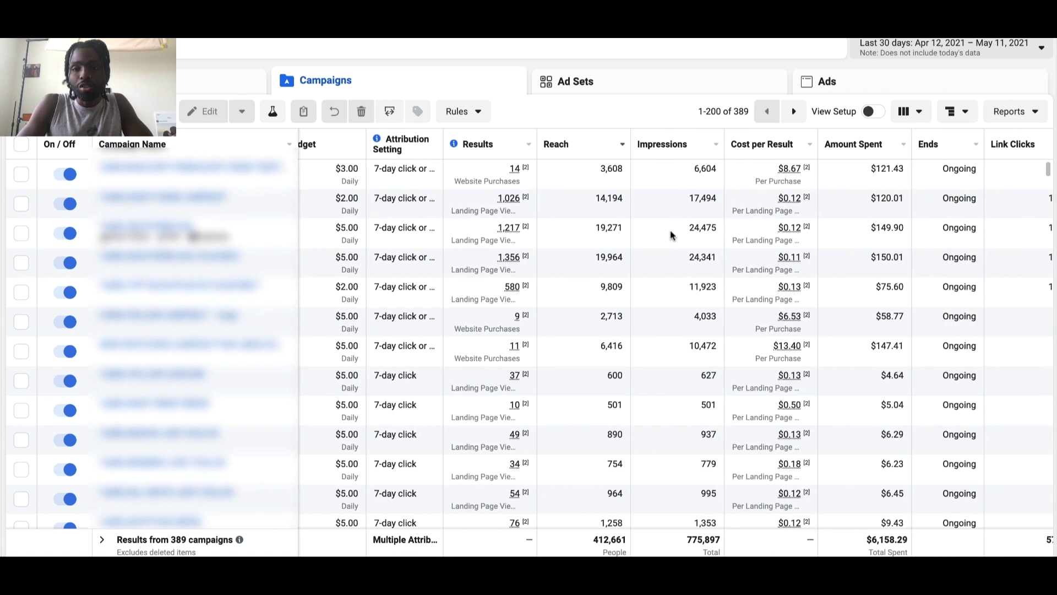
scroll(671, 236, "right", 1)
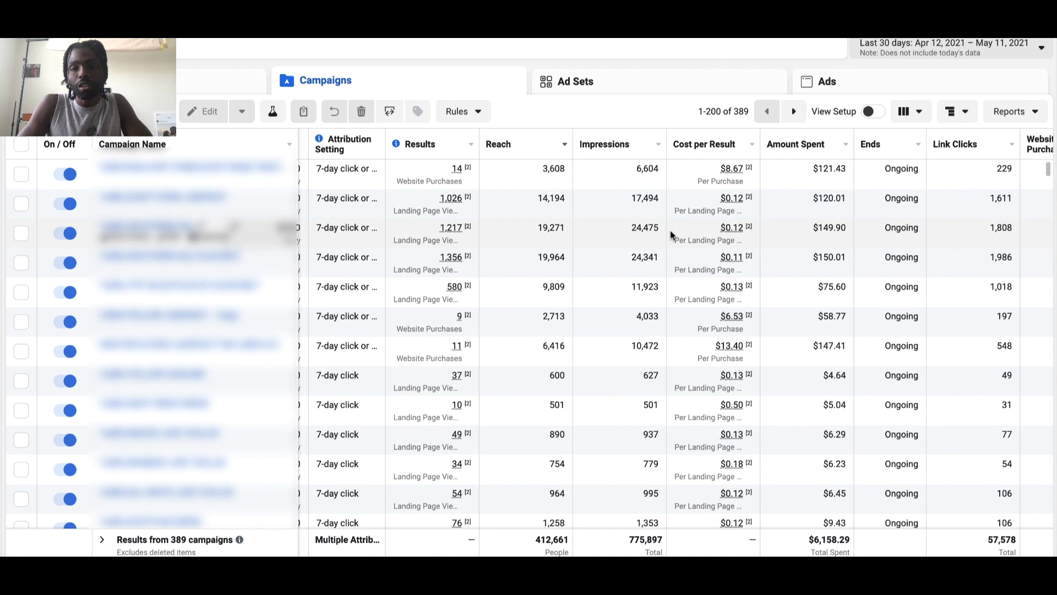
scroll(670, 236, "right", 3)
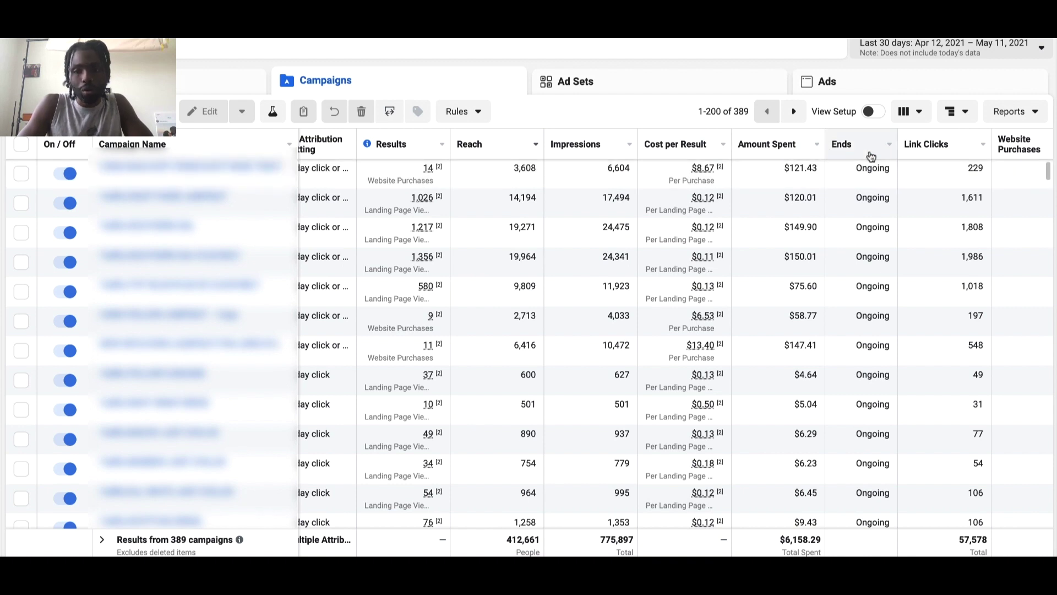
scroll(942, 151, "right", 2)
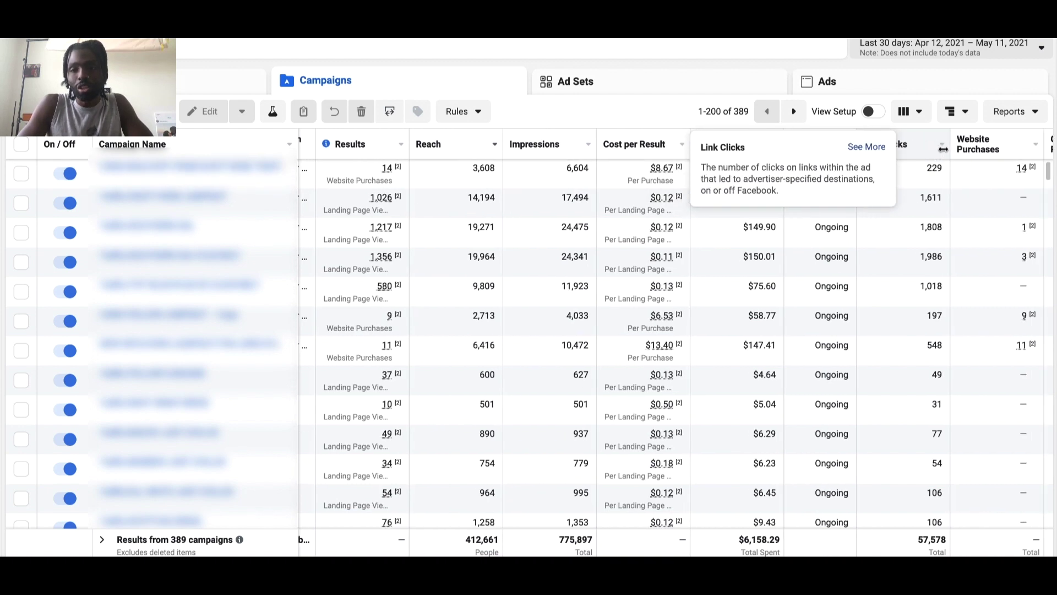
scroll(944, 153, "right", 2)
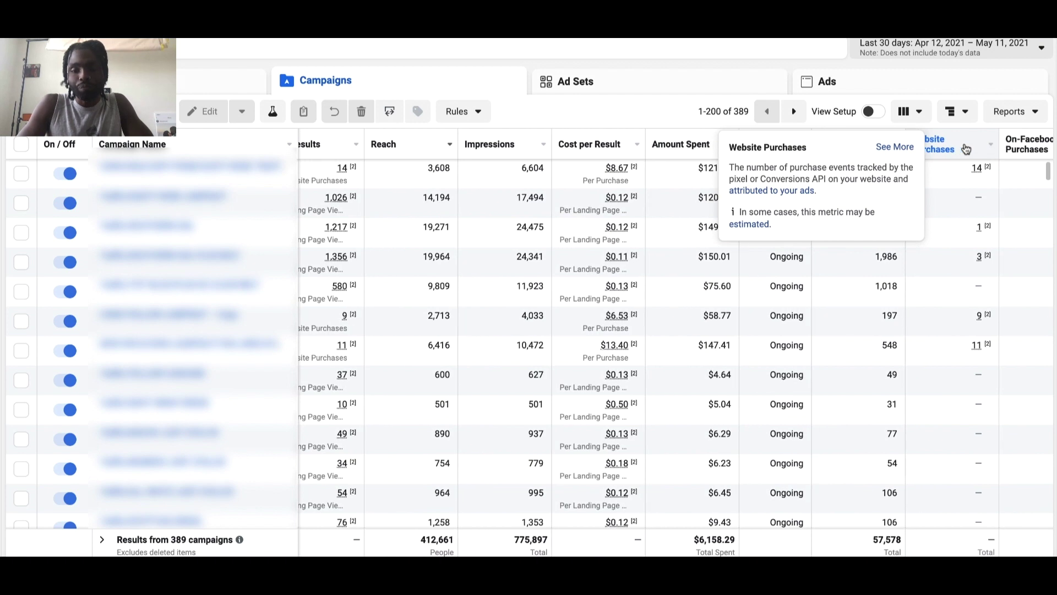
scroll(965, 147, "right", 1)
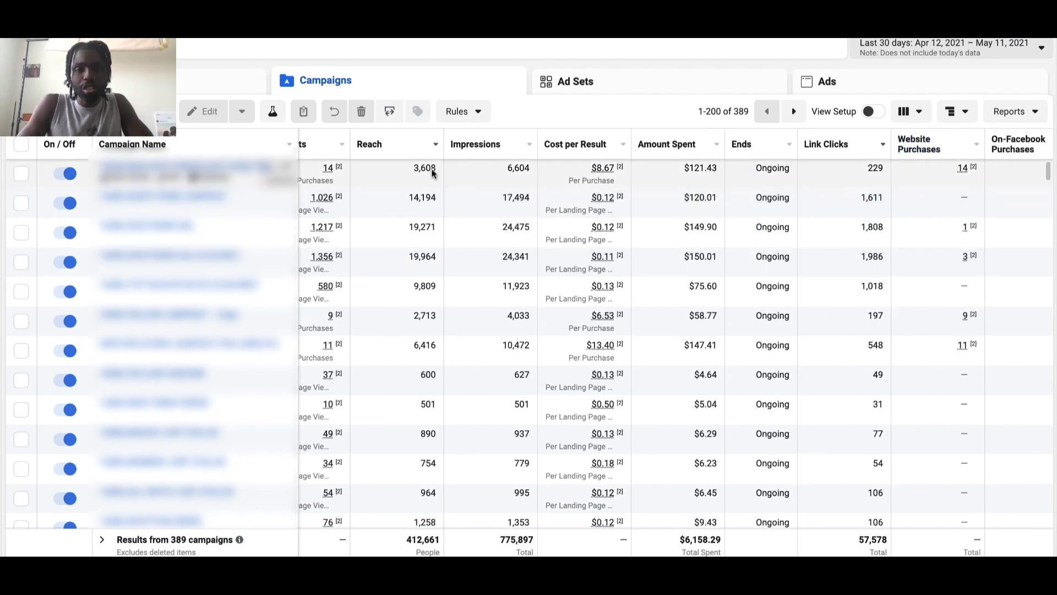
scroll(411, 167, "left", 5)
scroll(412, 172, "left", 2)
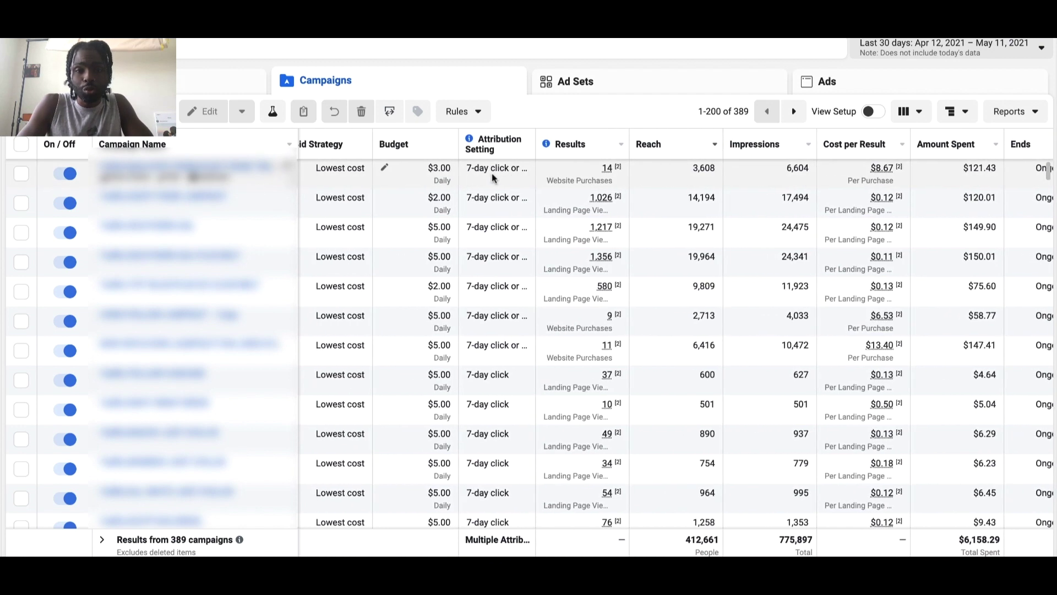
scroll(494, 177, "right", 4)
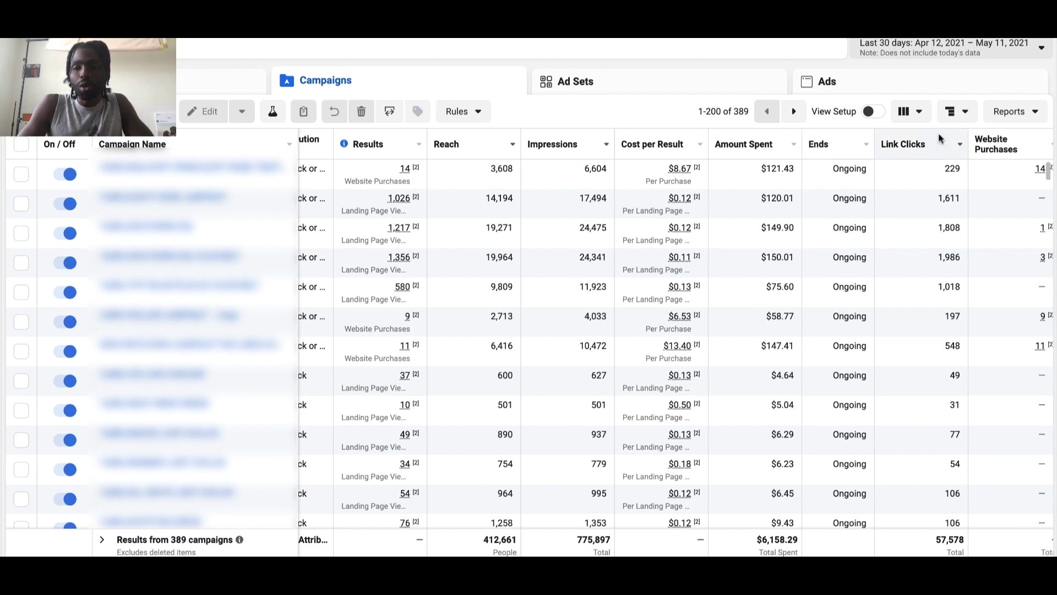
Break down the campaign results by Age and Gender delivery and review link clicks and website purchases per group
left_click(959, 113)
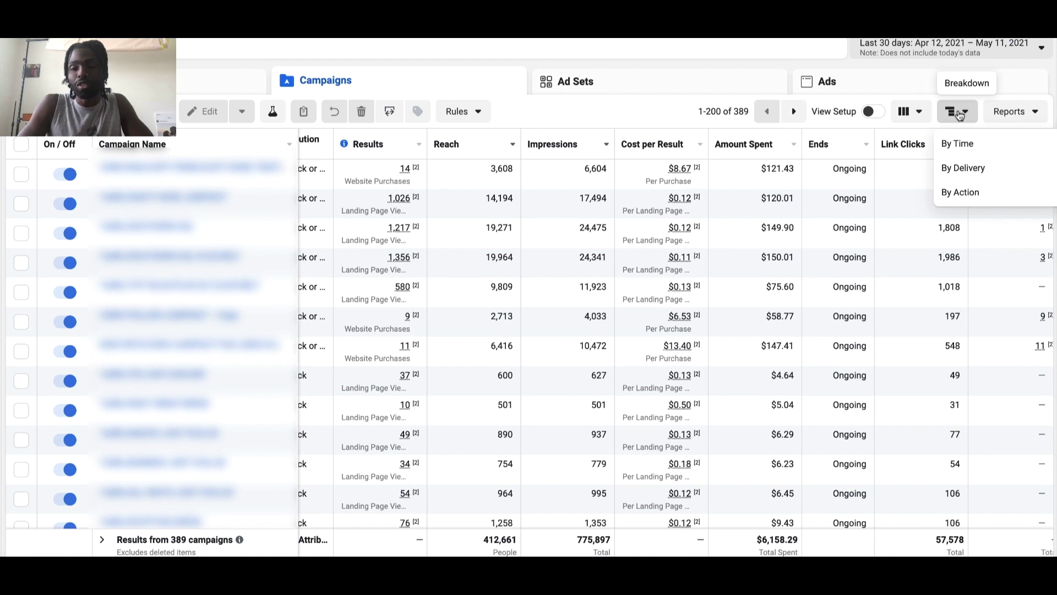
mouse_move(970, 172)
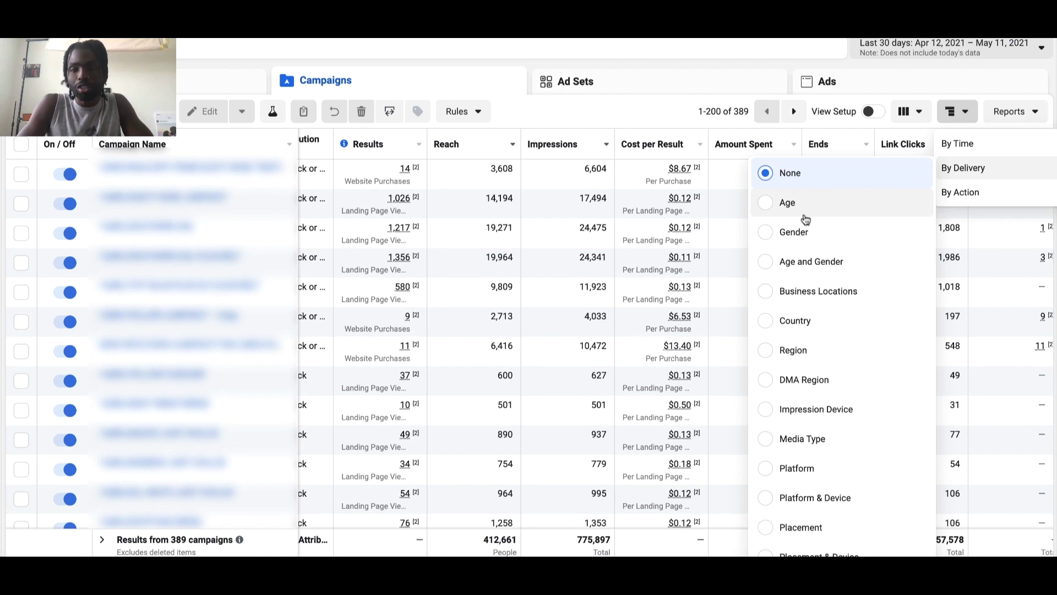
left_click(766, 263)
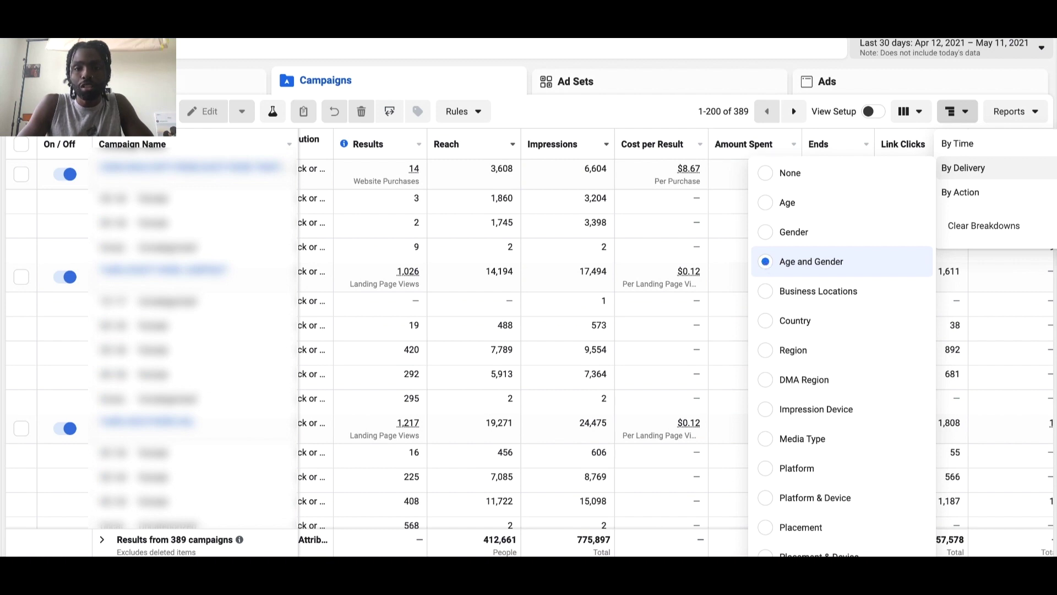
key("Escape")
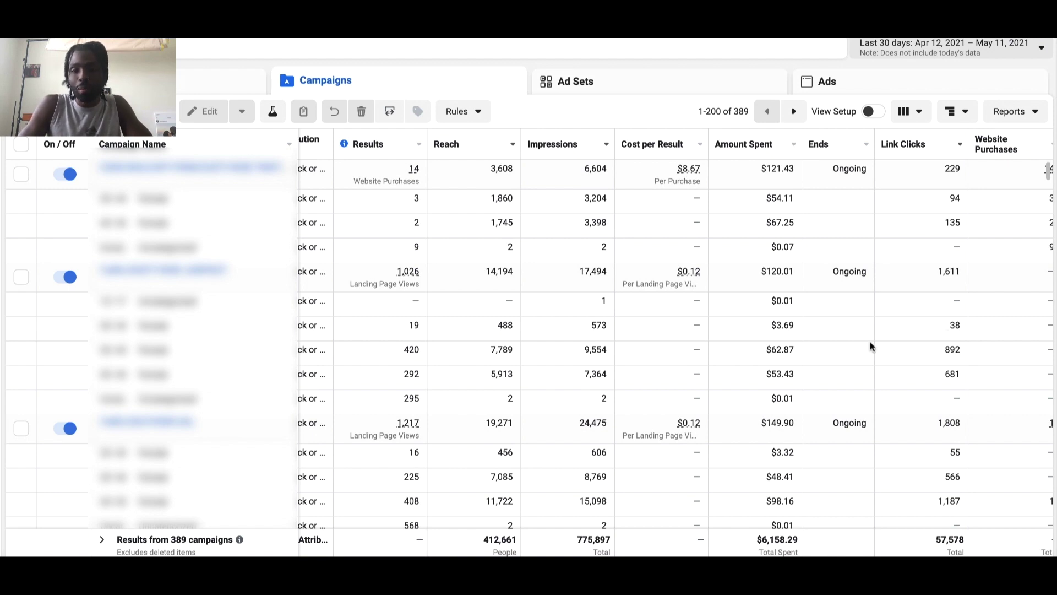
scroll(872, 346, "right", 3)
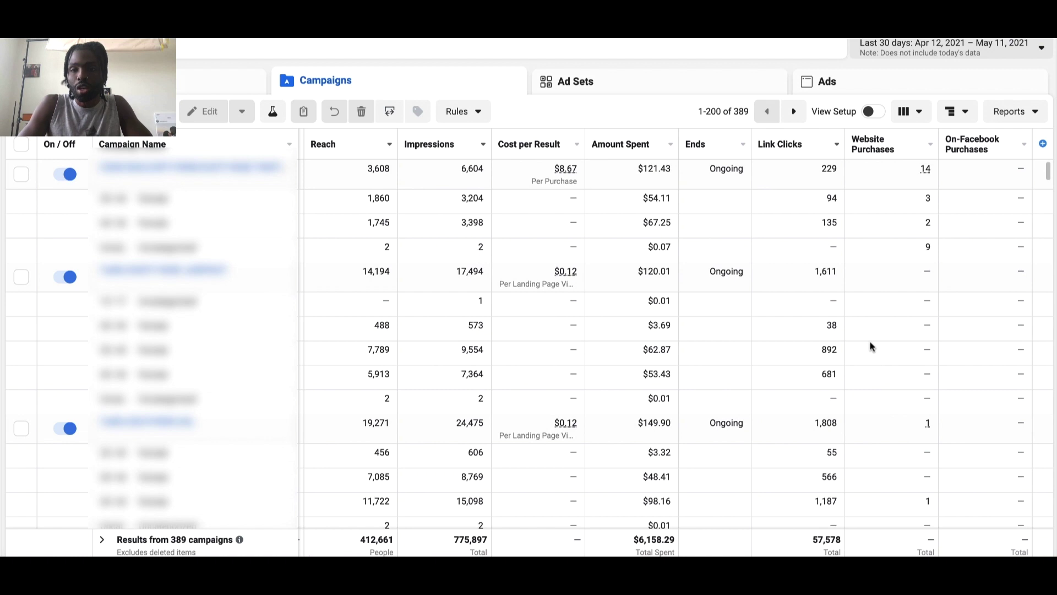
scroll(871, 346, "left", 1)
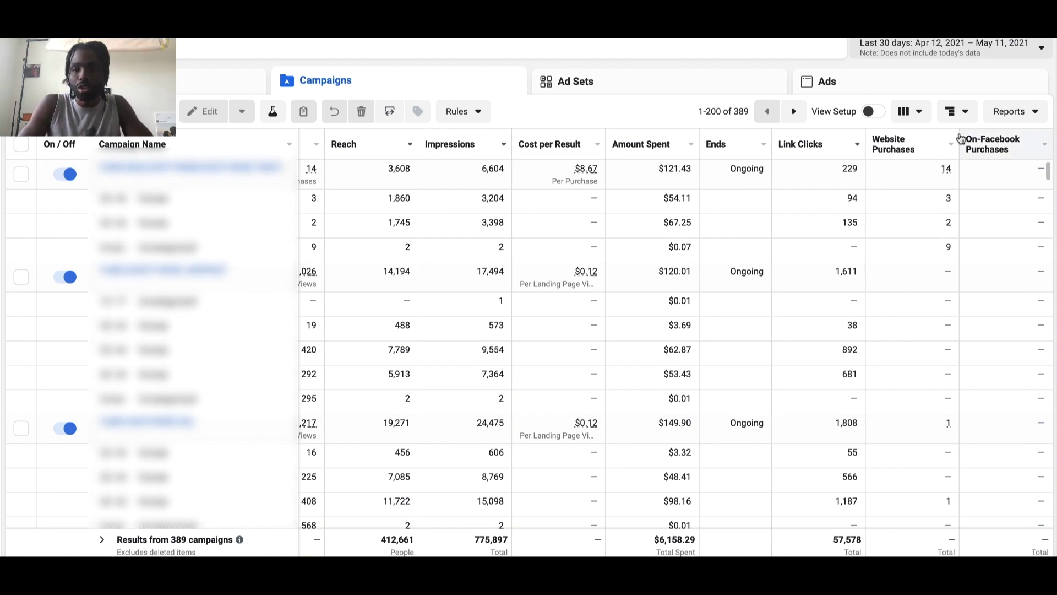
Switch the delivery breakdown to Placement and compare results, reach, amount spent, link clicks and purchases per placement
left_click(958, 113)
mouse_move(965, 167)
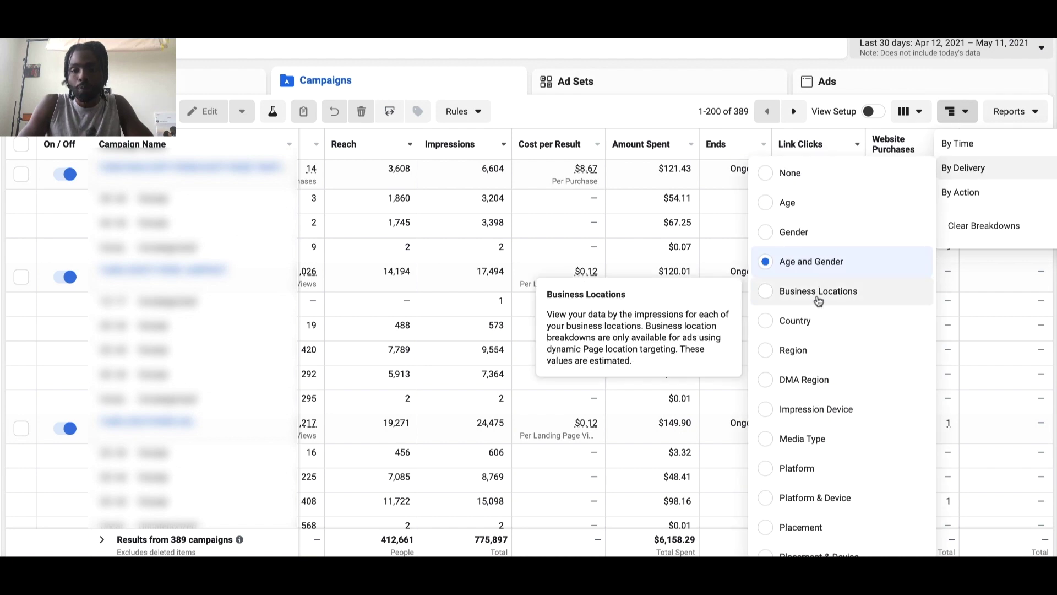
scroll(816, 317, "down", 1)
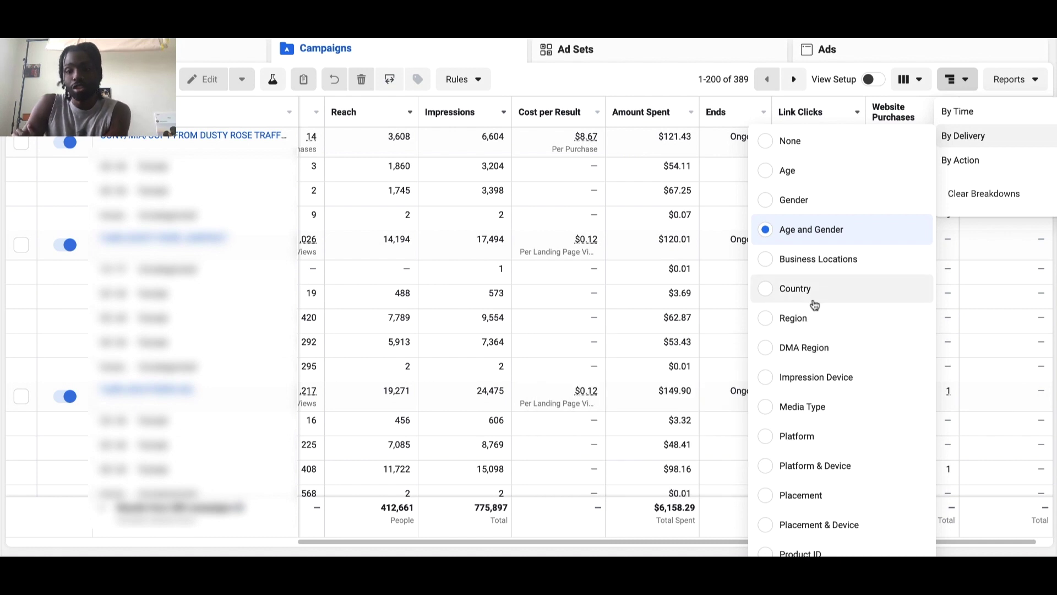
scroll(813, 304, "down", 1)
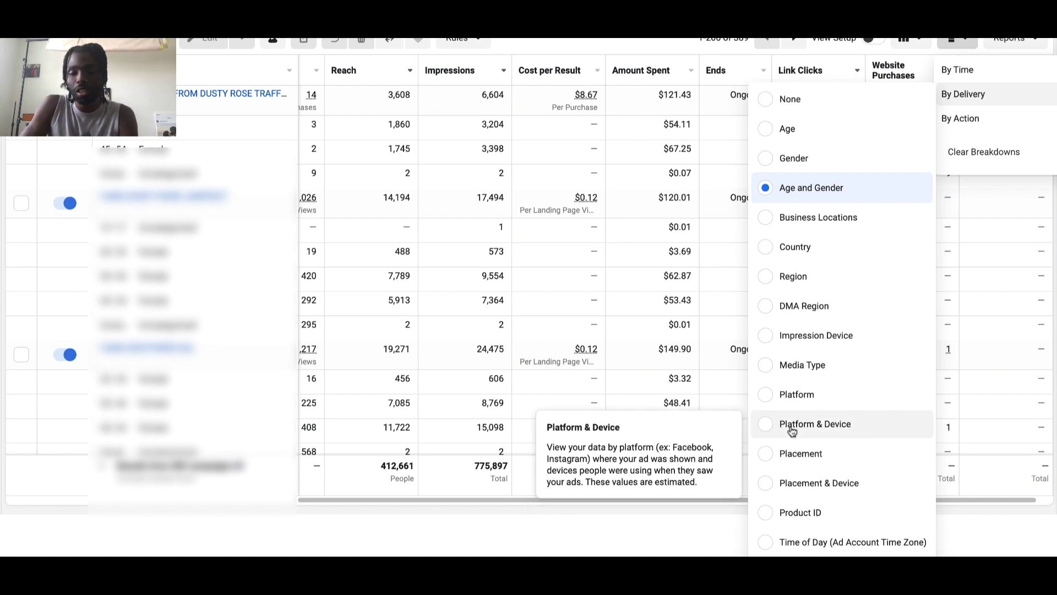
left_click(766, 454)
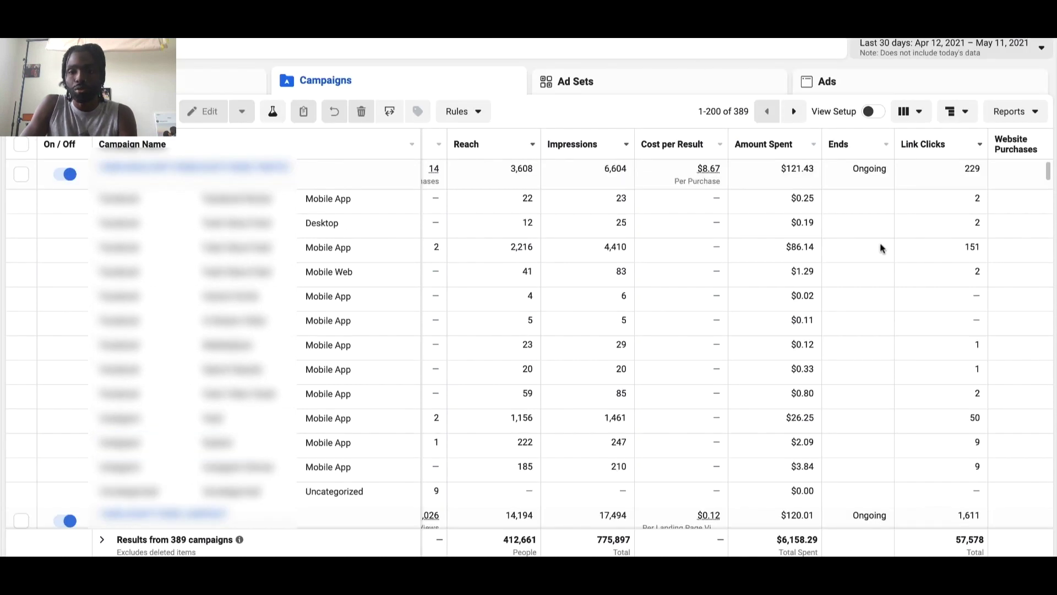
scroll(880, 245, "right", 5)
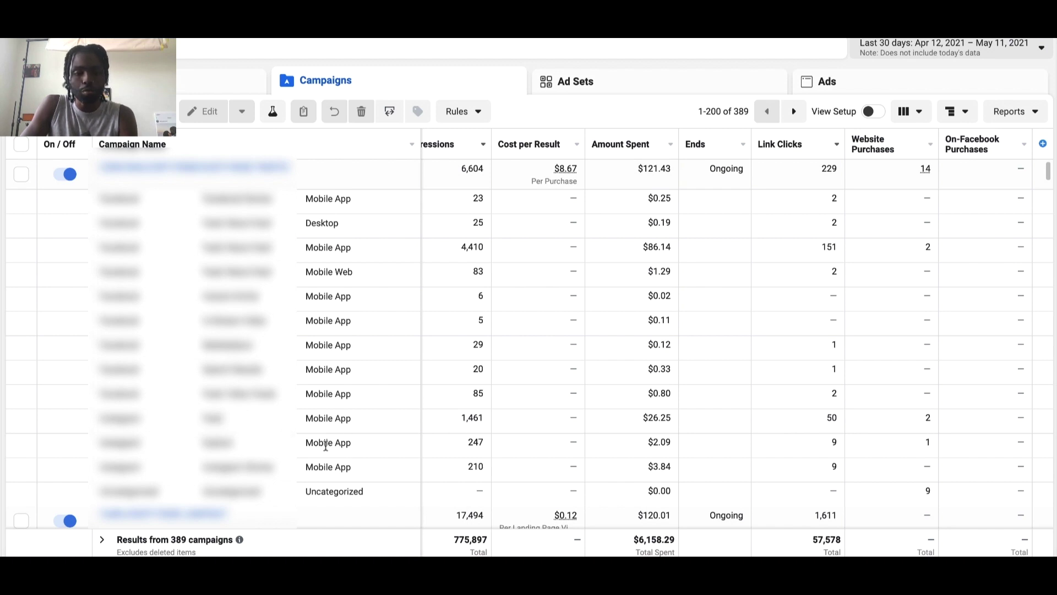
scroll(582, 438, "down", 3)
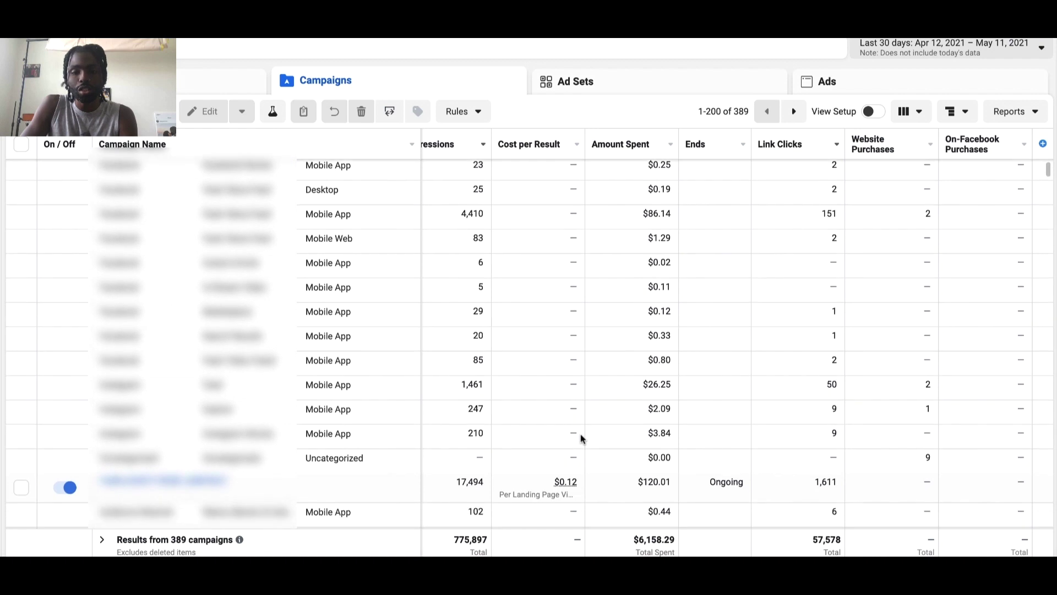
scroll(582, 439, "down", 5)
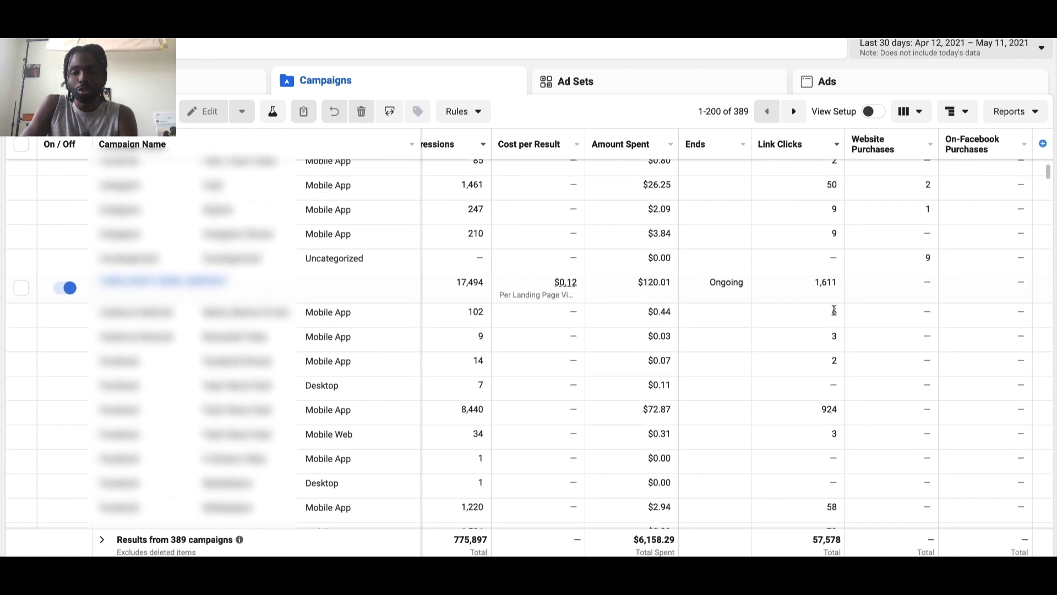
scroll(691, 396, "left", 5)
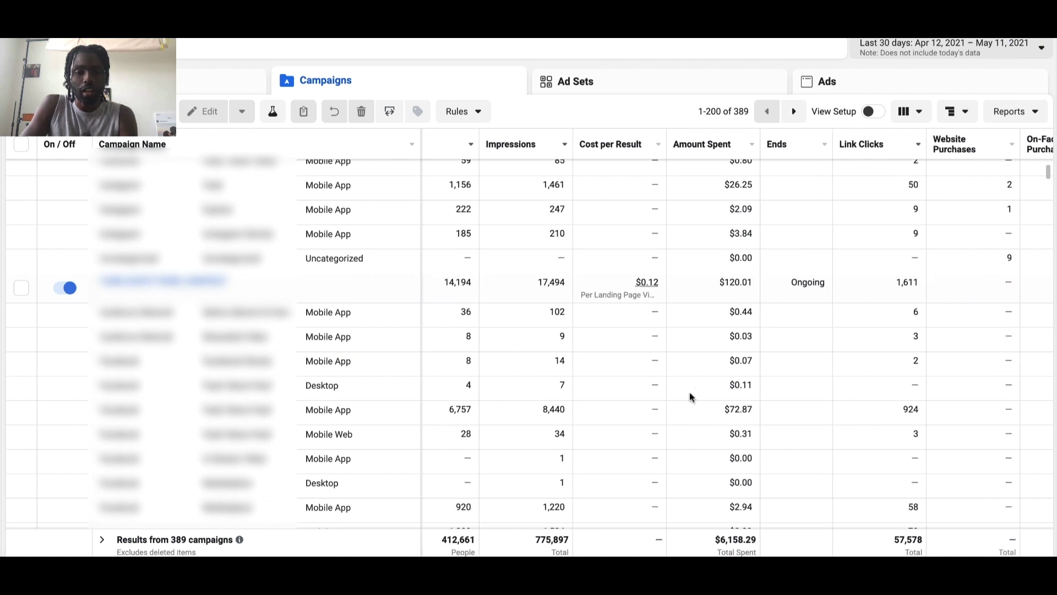
scroll(691, 396, "left", 2)
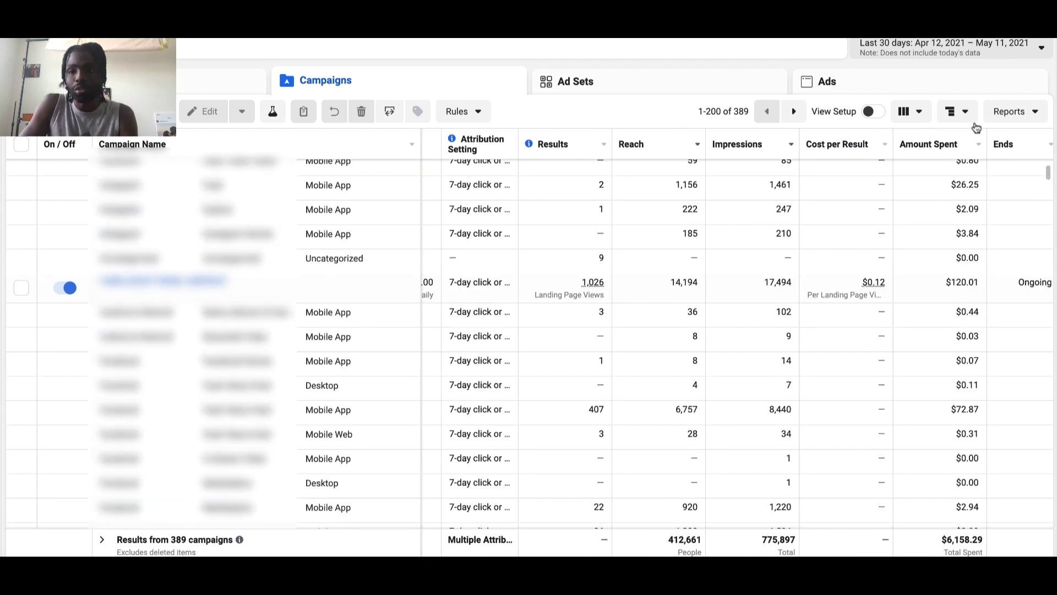
Clear the campaign breakdowns and check the By Time options and the Amount Spent definition
left_click(961, 113)
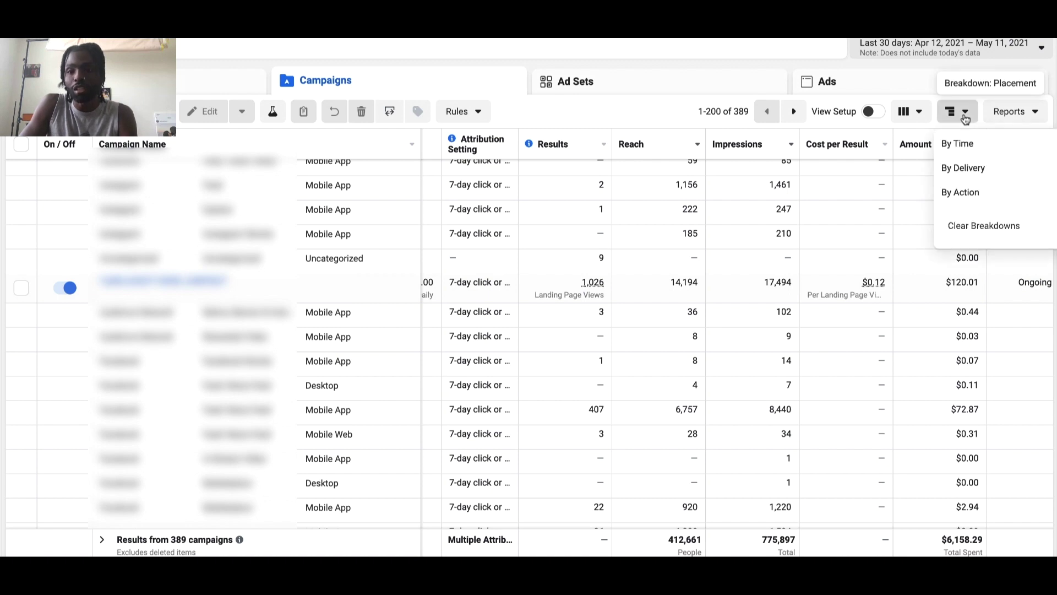
mouse_move(979, 195)
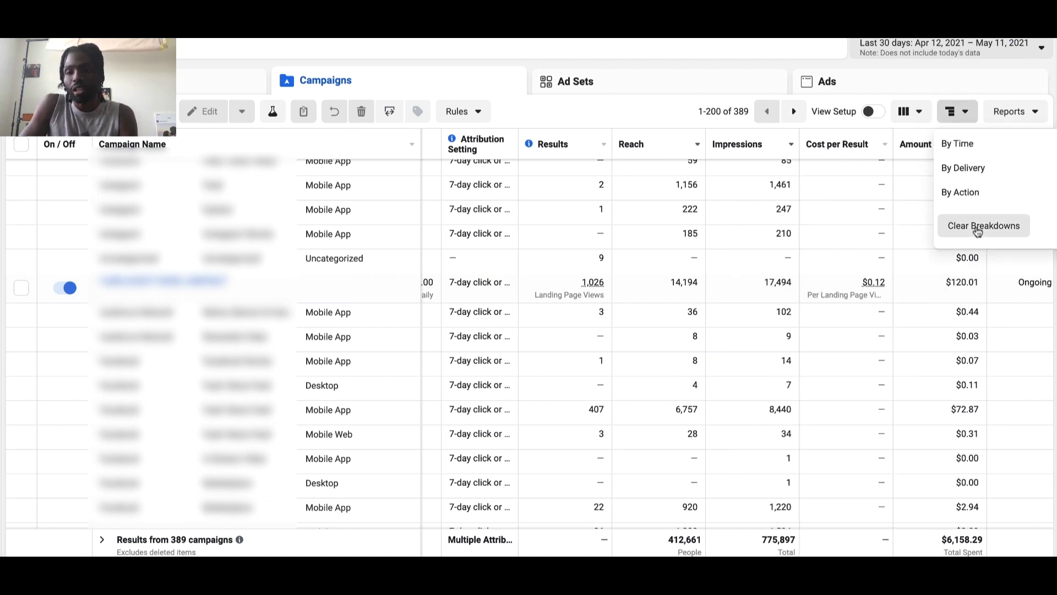
left_click(975, 226)
mouse_move(953, 144)
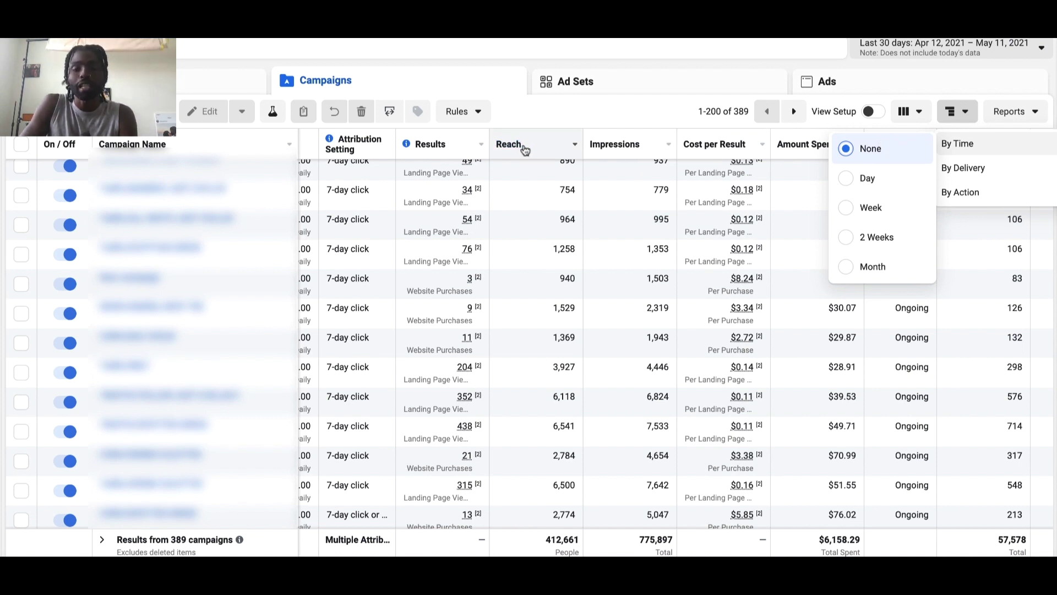
mouse_move(806, 151)
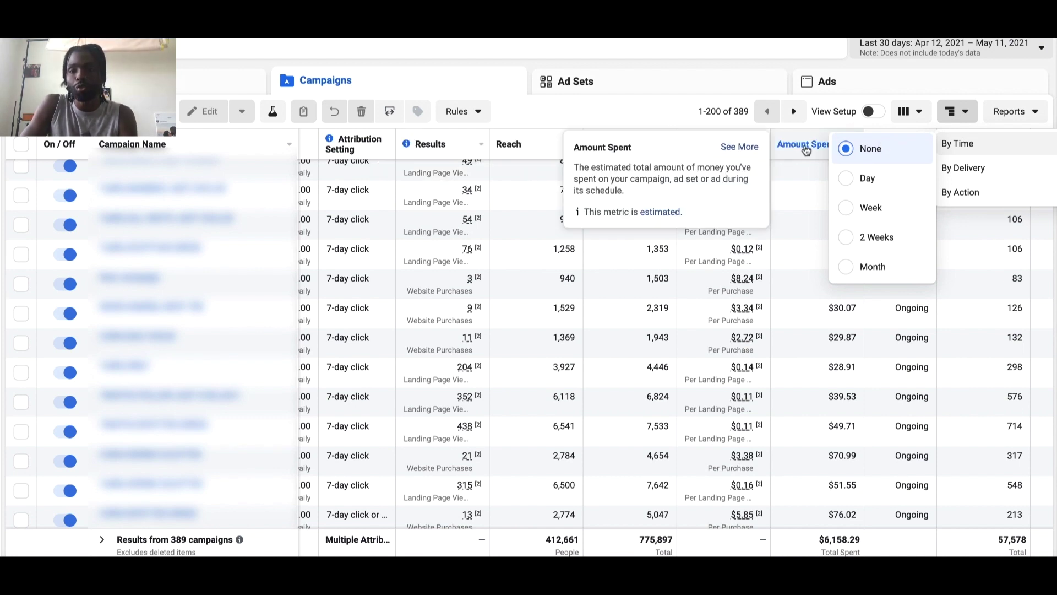
left_click(649, 66)
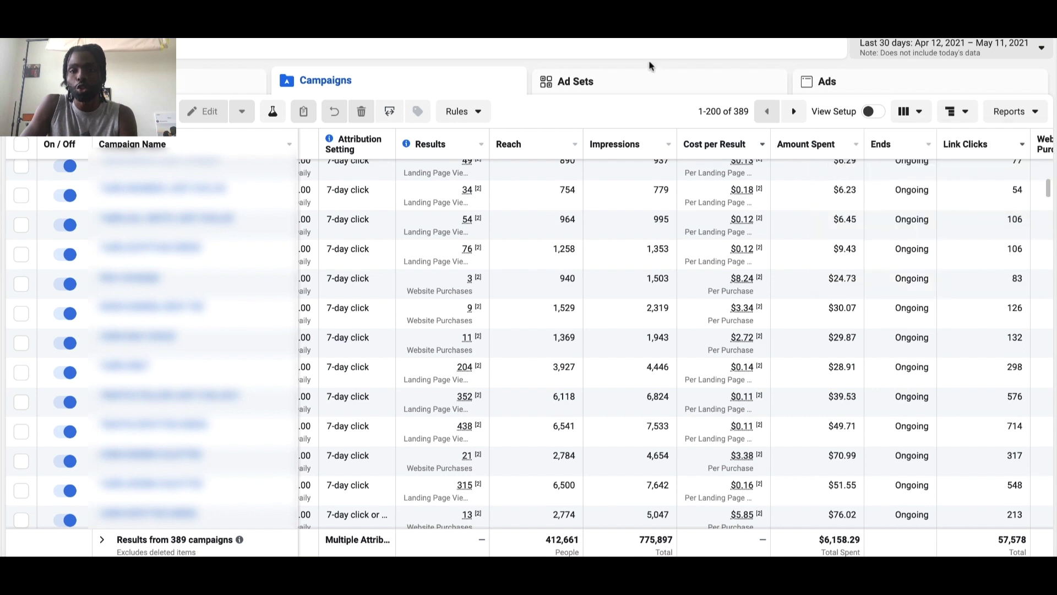
Switch the campaign columns to Video Engagement and review ThruPlays, Cost per ThruPlay and Video Plays at 25% through 100%
left_click(918, 115)
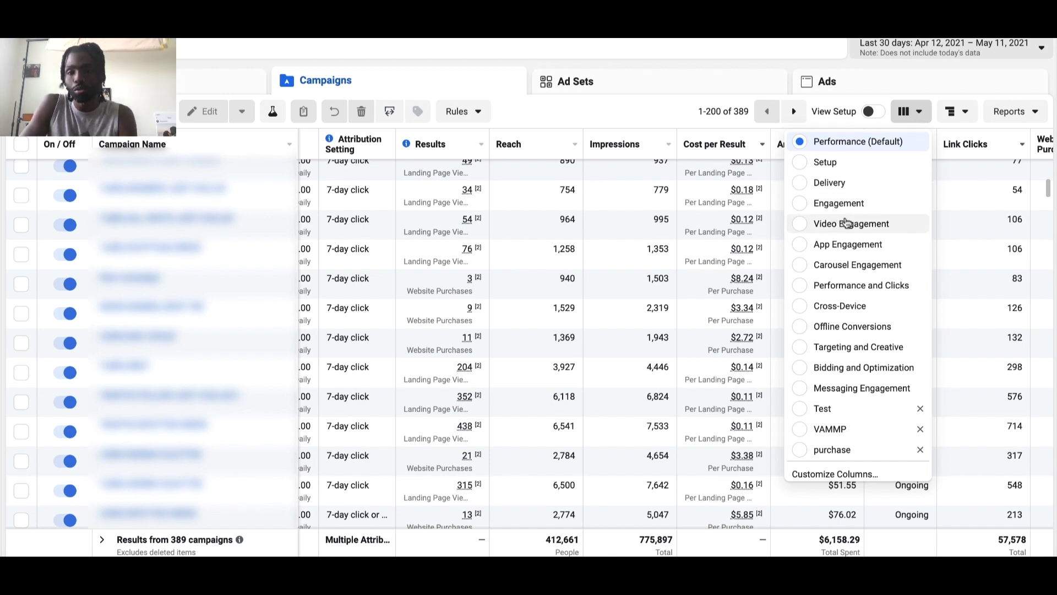
left_click(801, 226)
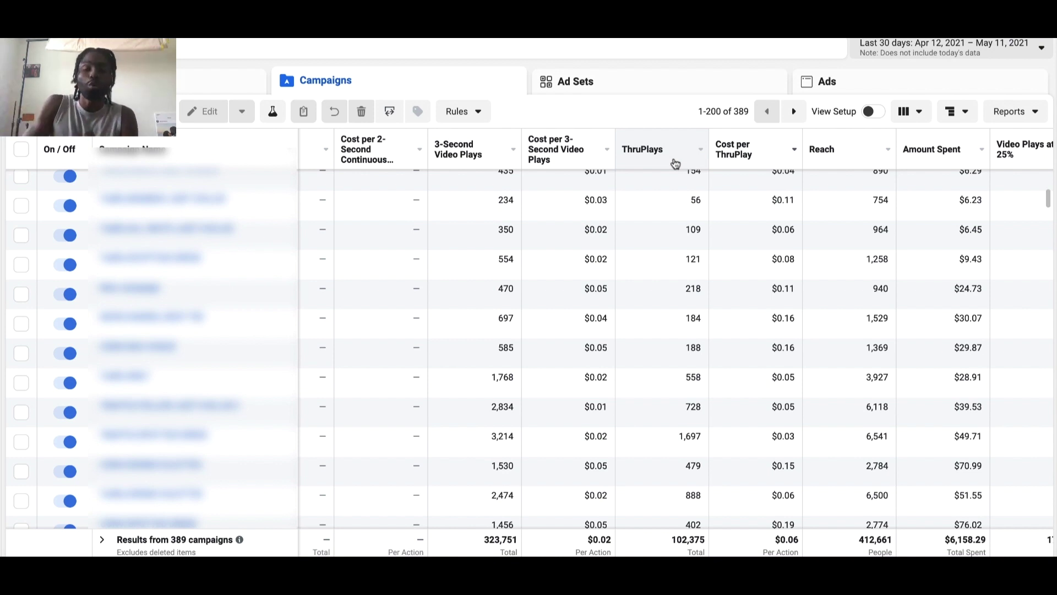
scroll(710, 209, "right", 3)
scroll(693, 218, "right", 10)
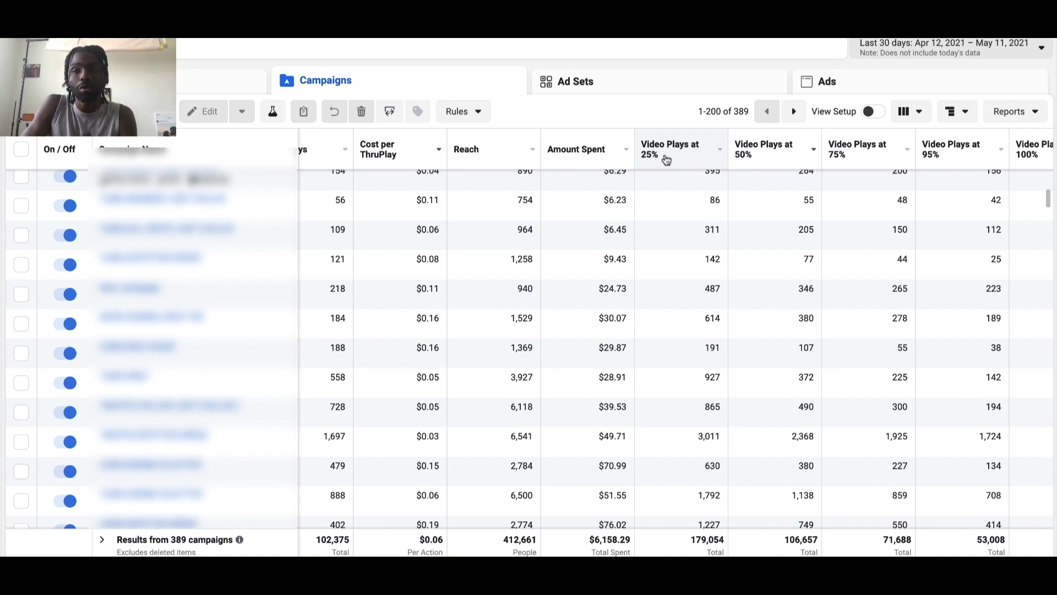
mouse_move(1016, 155)
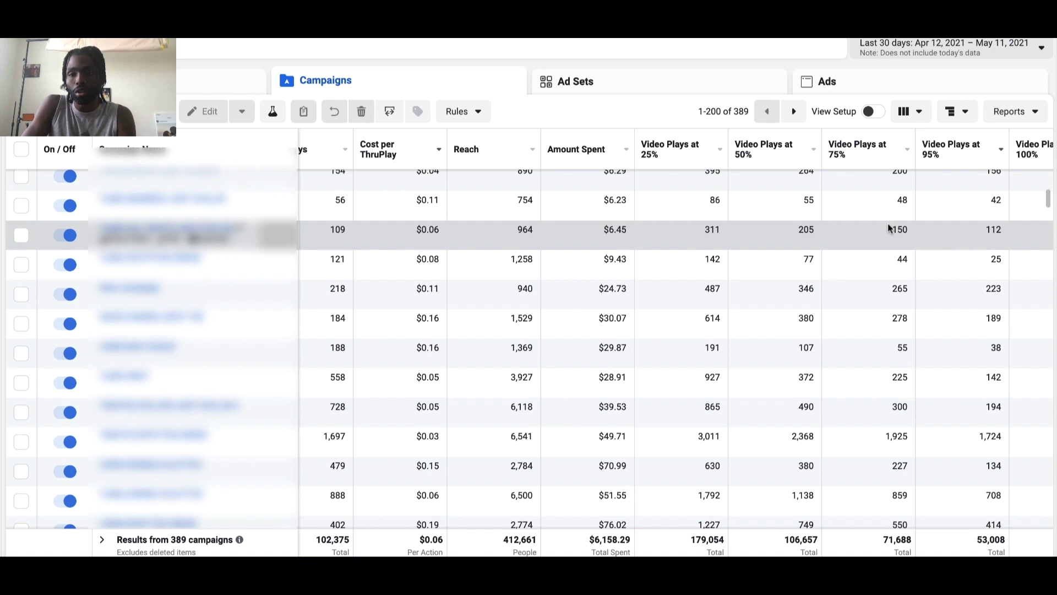
scroll(889, 229, "down", 1)
scroll(890, 228, "right", 3)
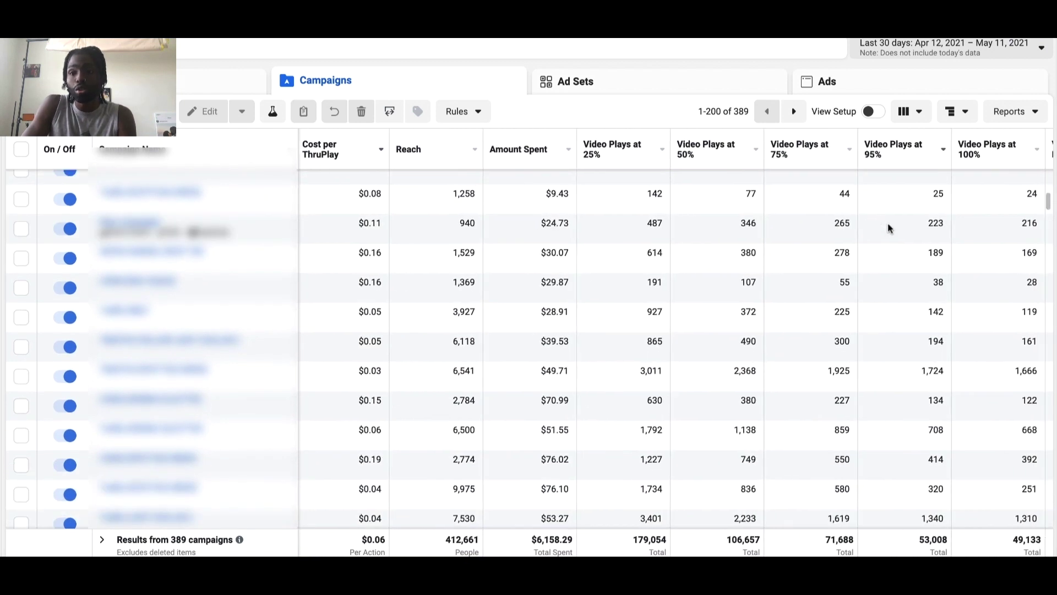
scroll(888, 228, "left", 1)
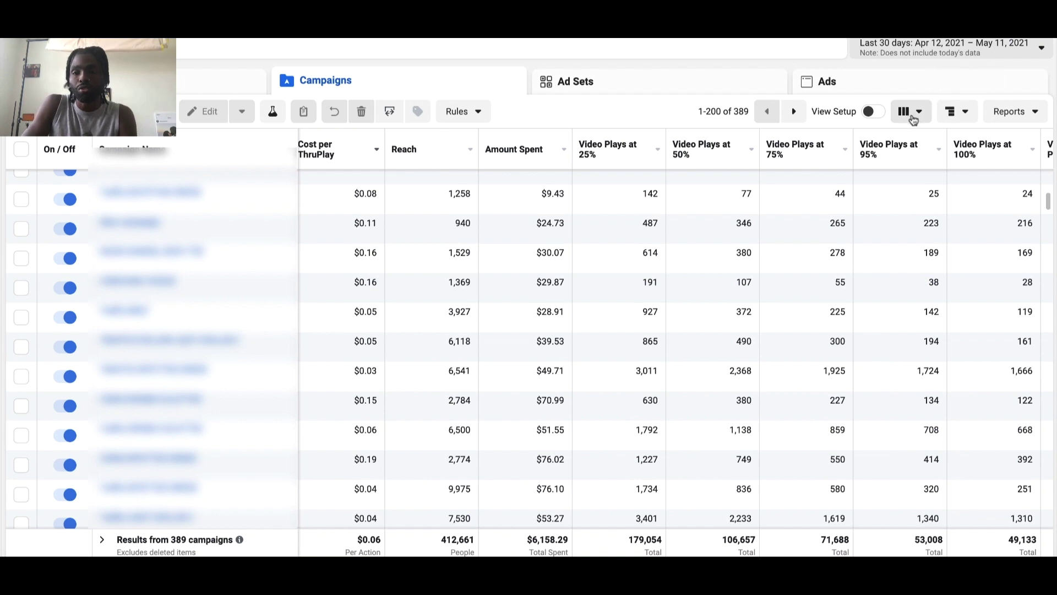
Customize the campaign columns by searching for "purchase" and adding the total Purchases metric
left_click(906, 112)
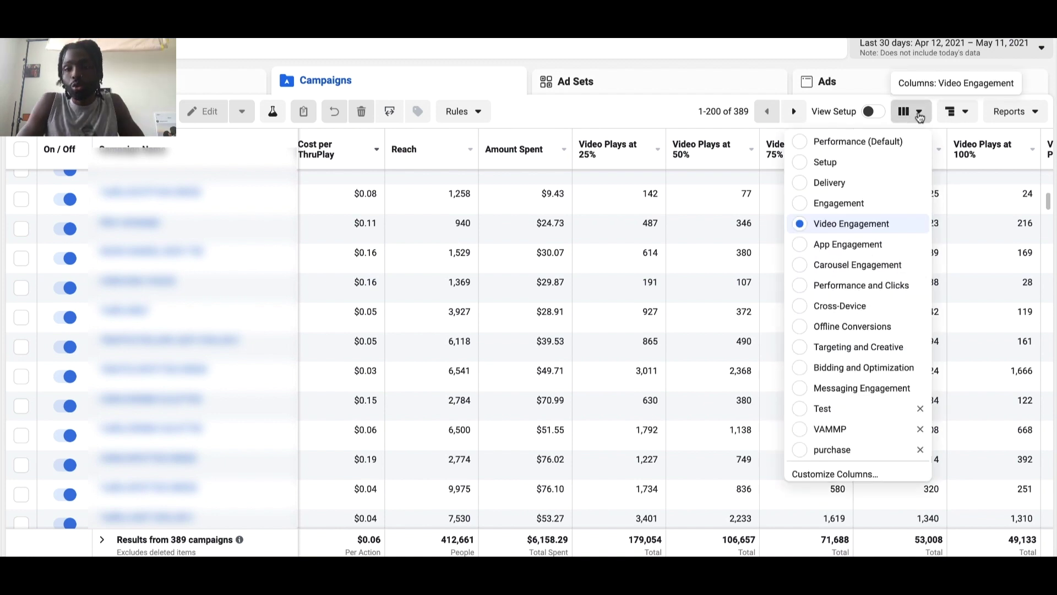
left_click(920, 115)
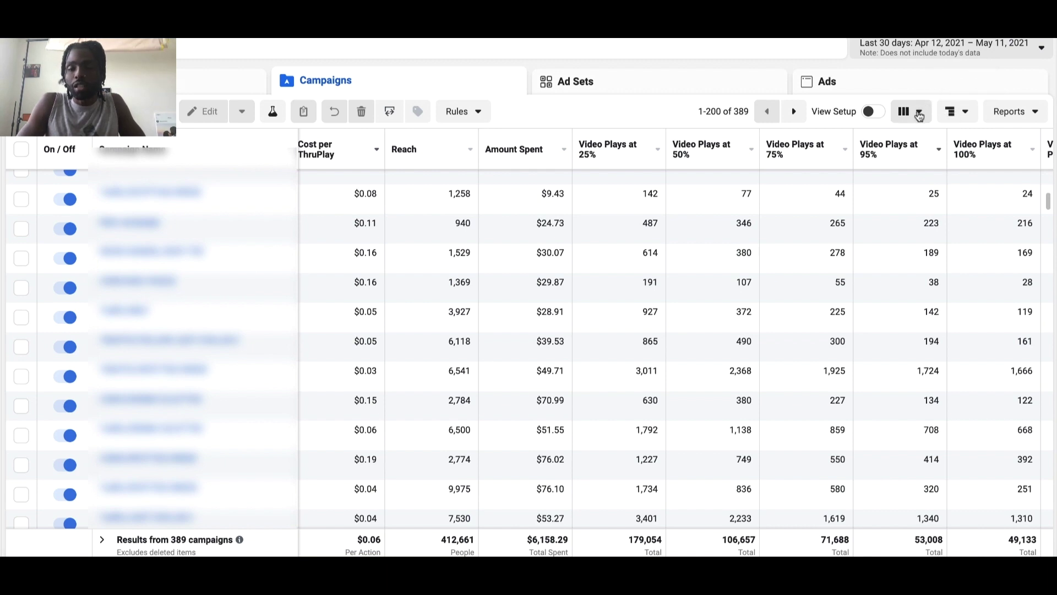
left_click(920, 113)
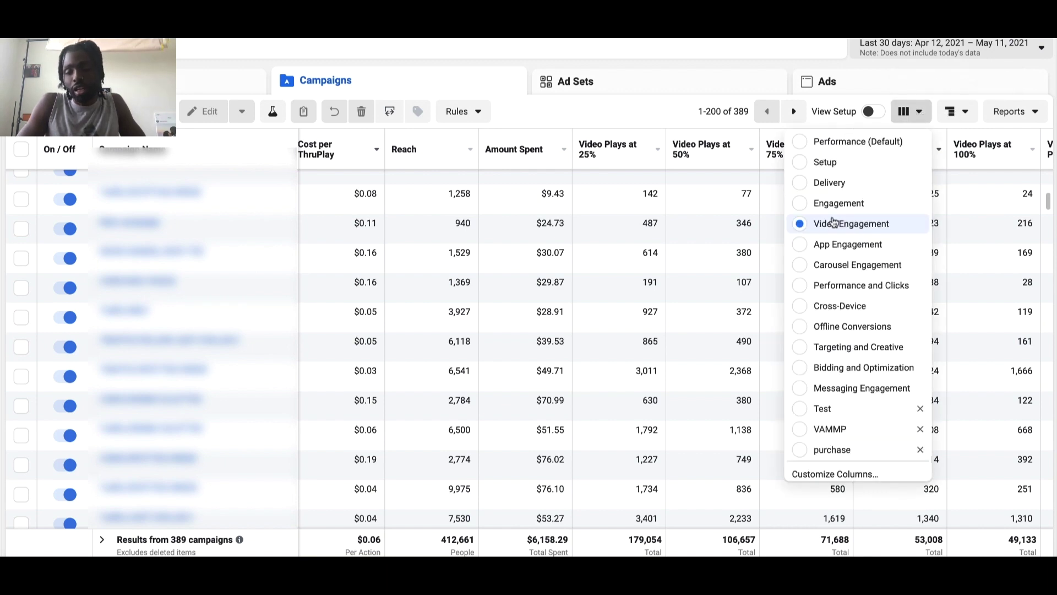
scroll(839, 286, "down", 1)
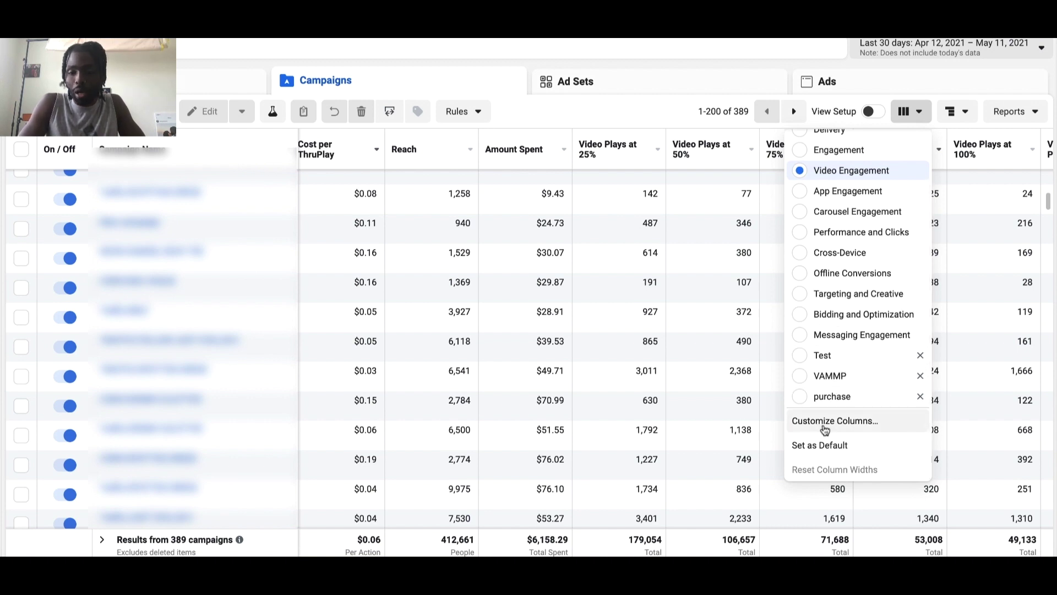
left_click(820, 427)
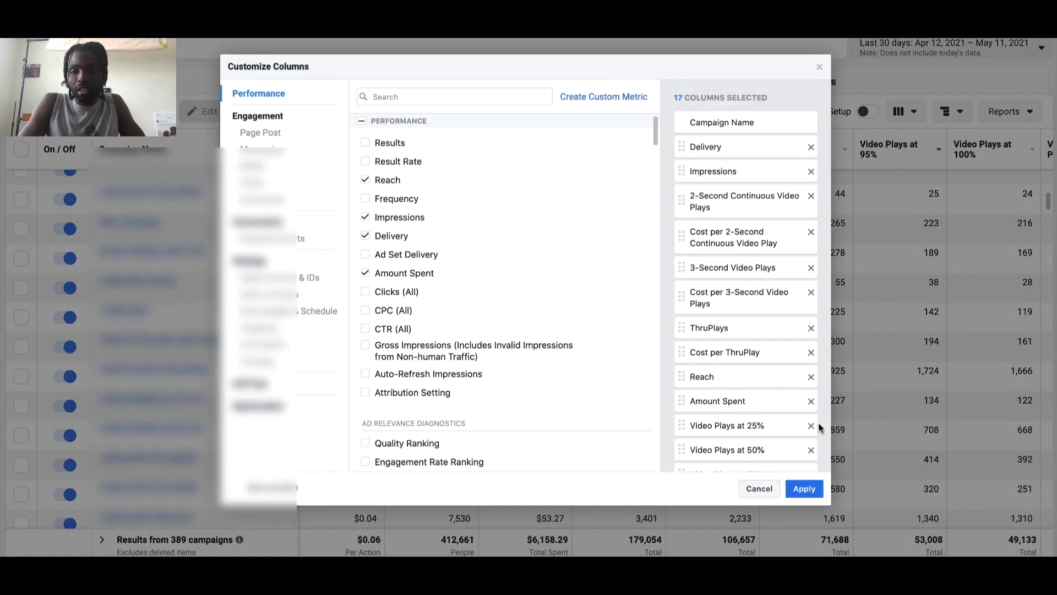
left_click(434, 97)
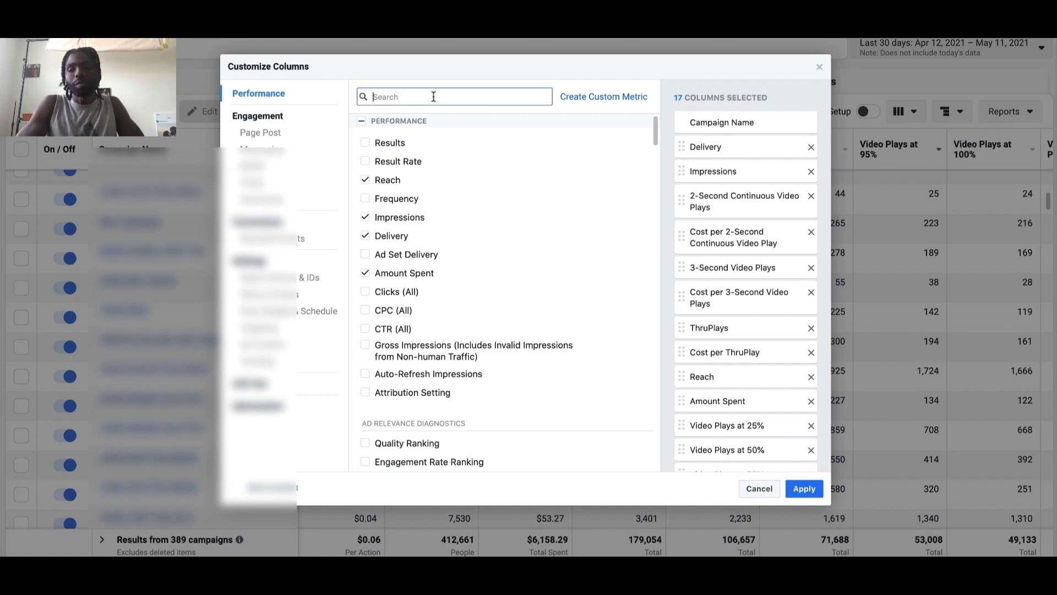
type("purchase")
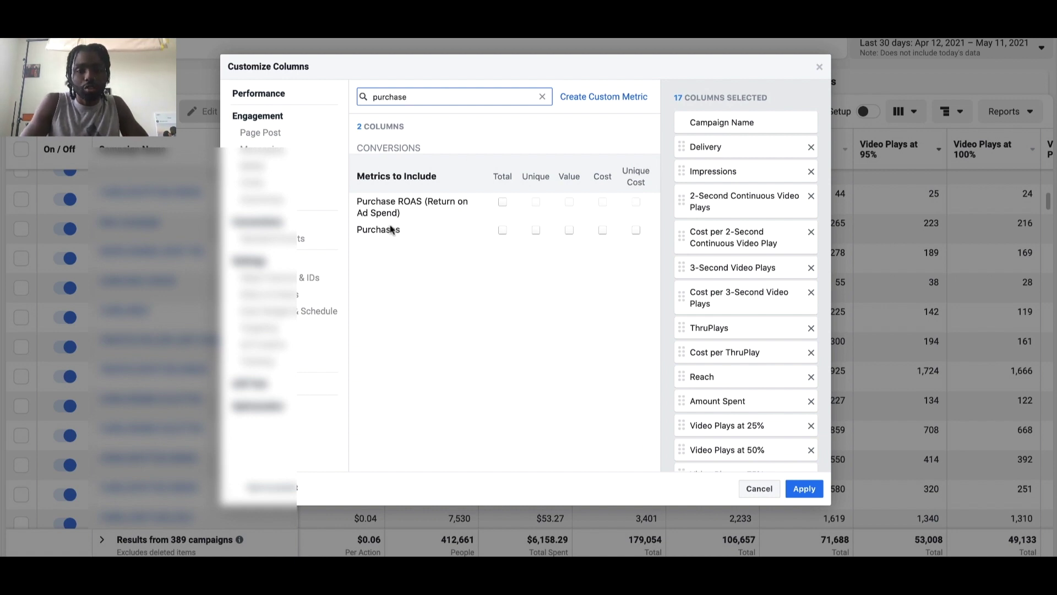
left_click(502, 230)
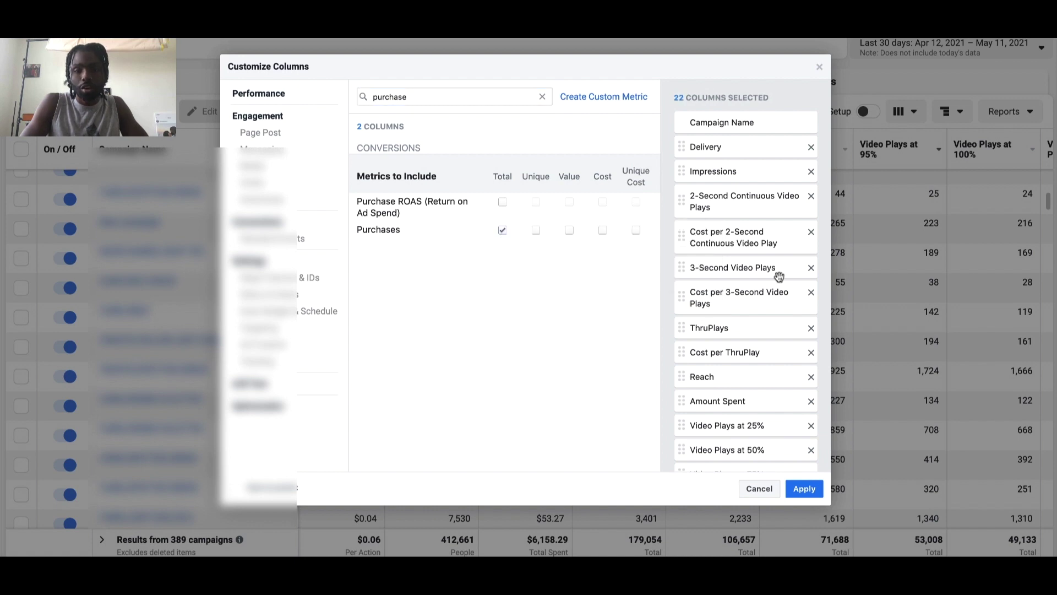
Move Purchases directly below Video Plays at 25% and exclude its Mobile App, Website, Offline and On-Facebook subcolumns
scroll(760, 311, "down", 4)
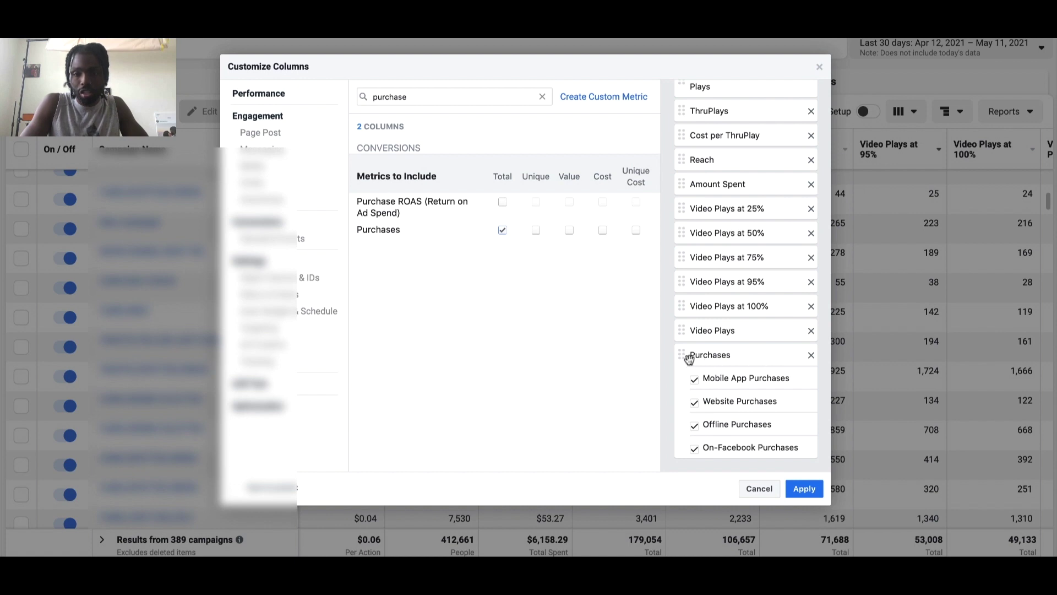
left_click_drag(687, 359, 685, 187)
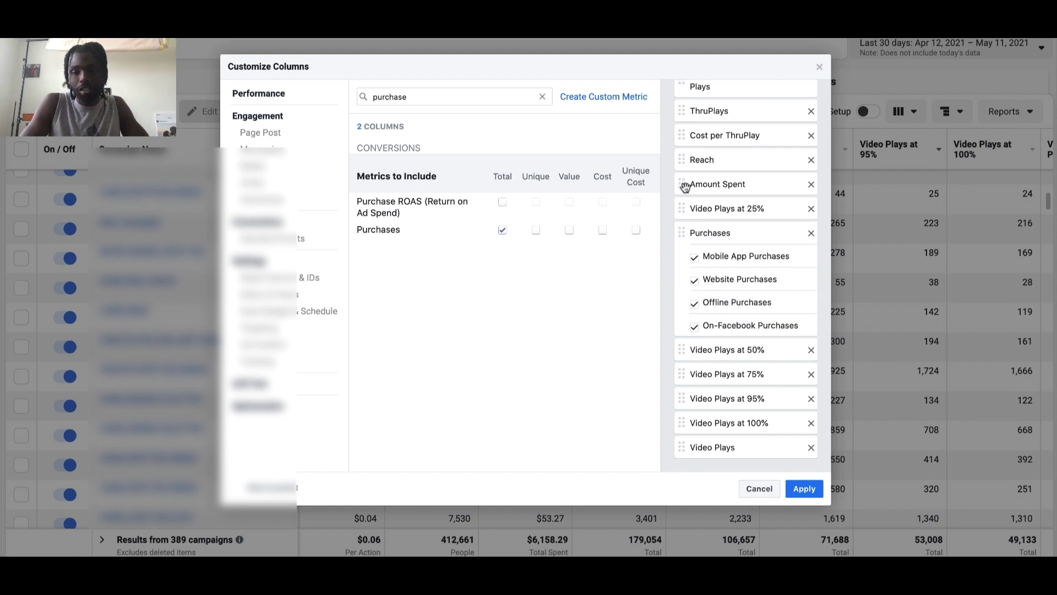
left_click(695, 327)
left_click(695, 303)
left_click(694, 280)
left_click(695, 258)
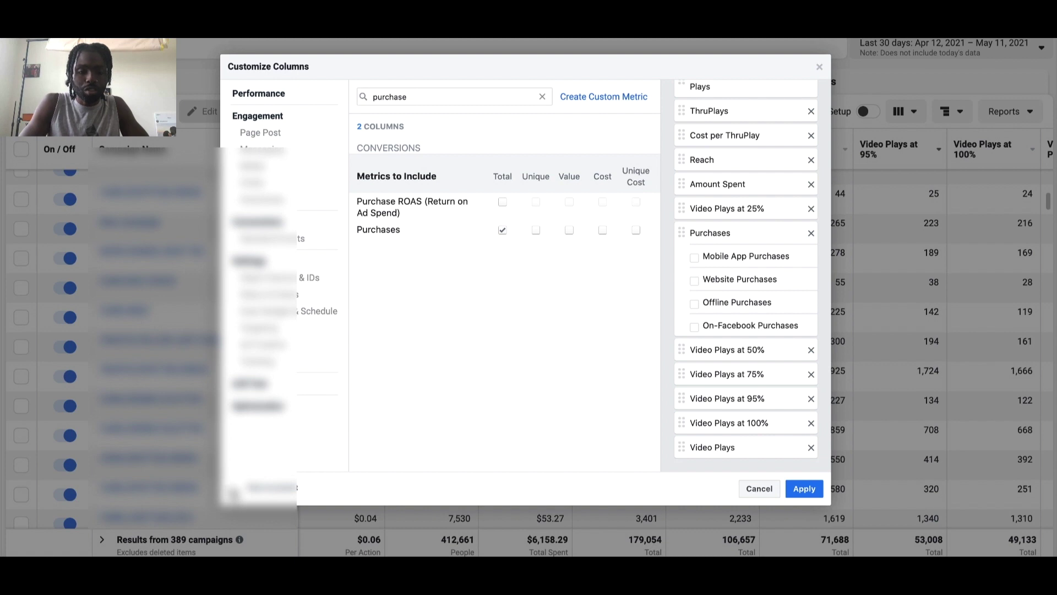
Save the customized column set as a preset named "Test 1" and apply it
left_click(234, 493)
left_click(327, 491)
type("T")
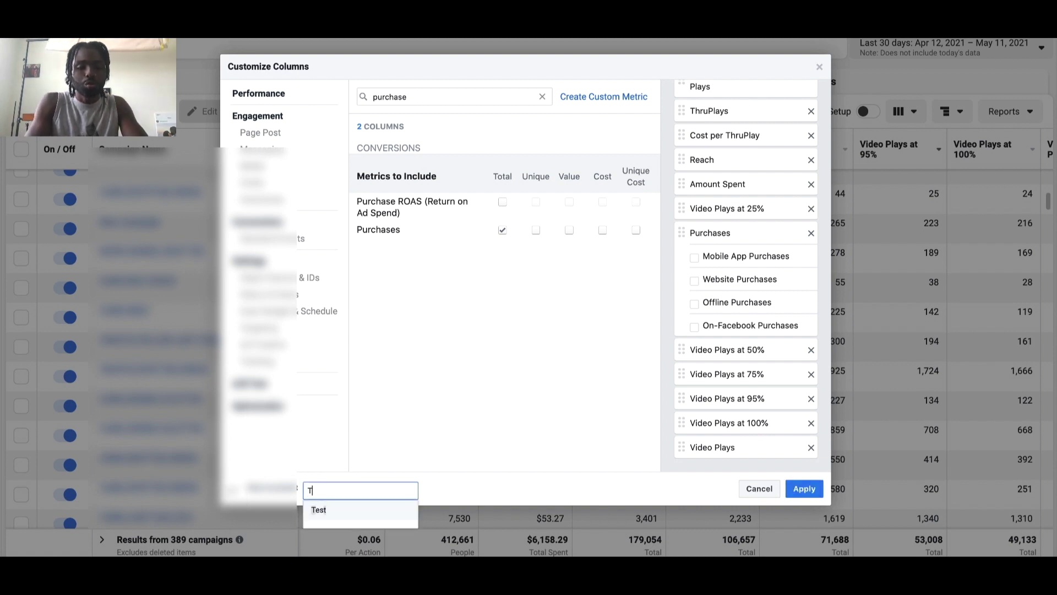
type("est 1")
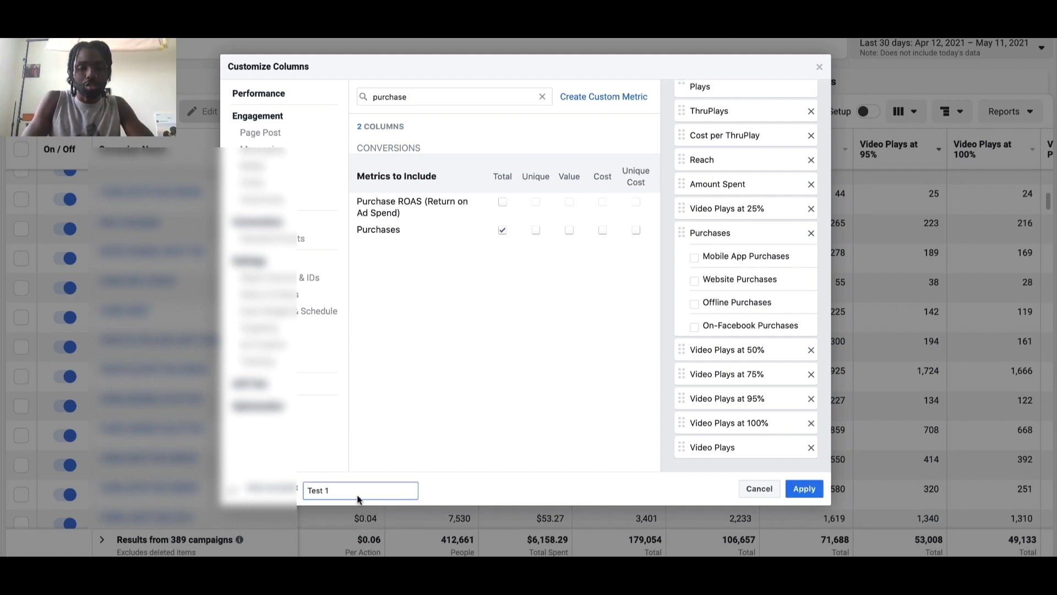
left_click(805, 489)
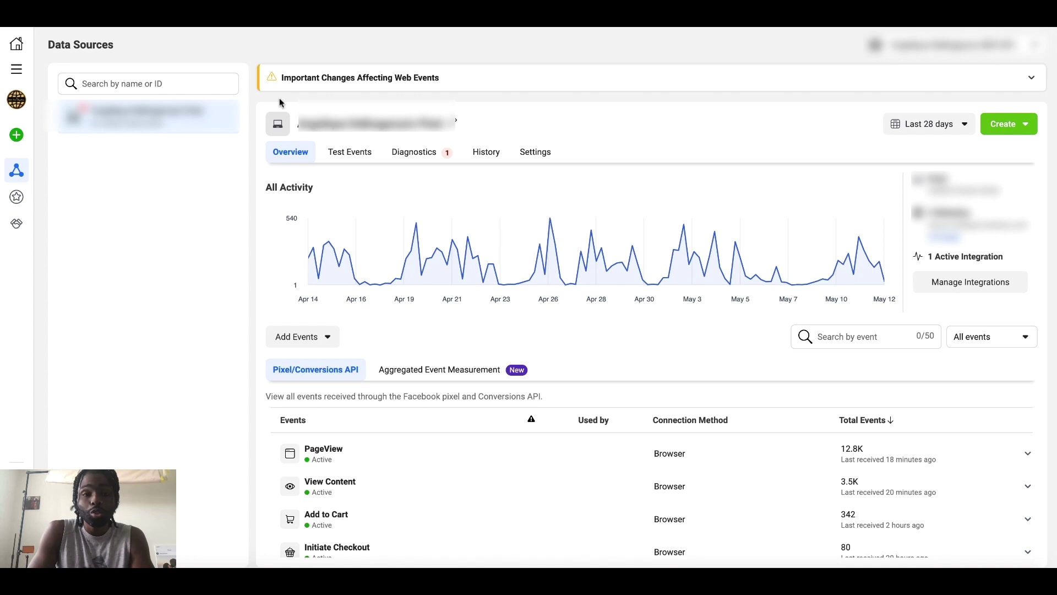
Locate Events Manager among all business tools and check the date range presets for the pixel's activity
left_click(17, 76)
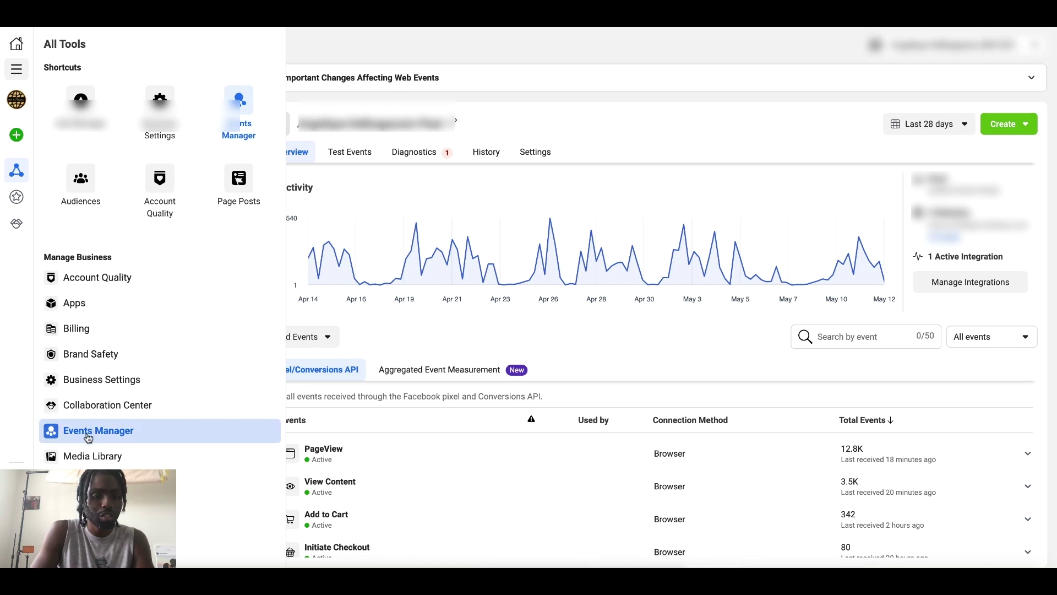
left_click(578, 175)
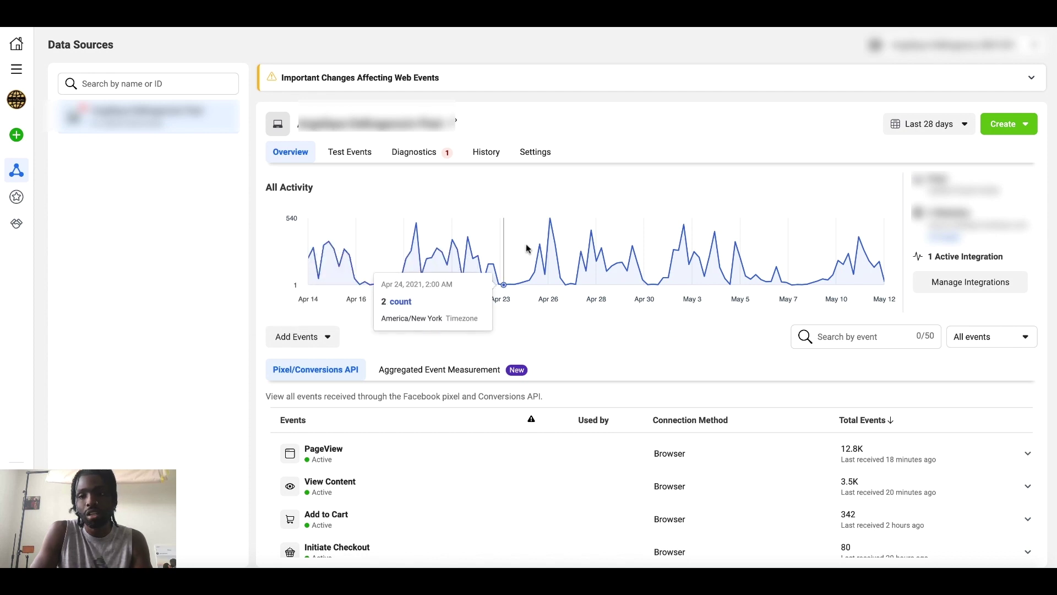
left_click(949, 124)
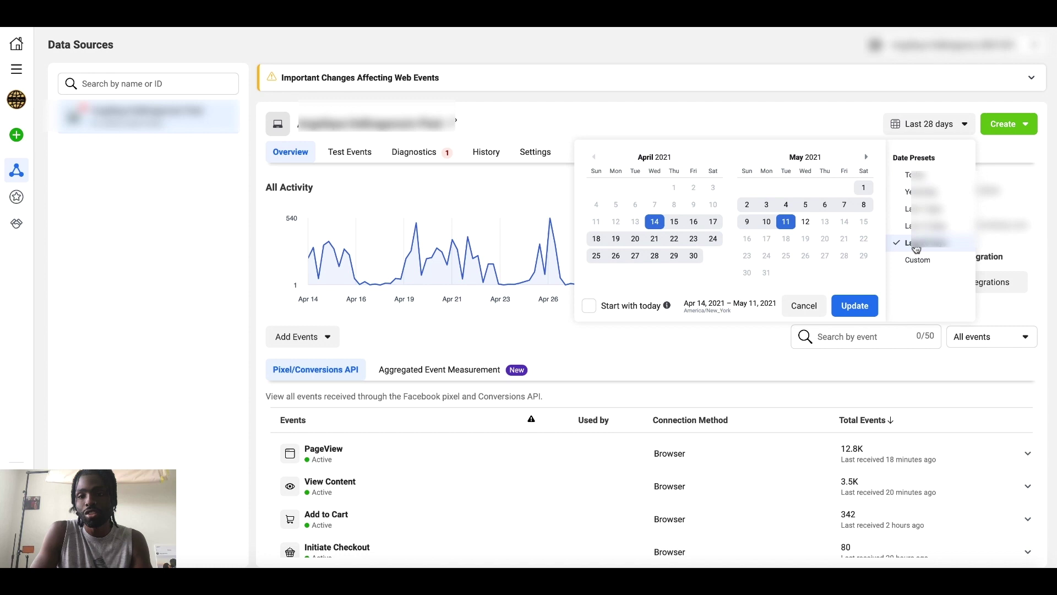
left_click(803, 110)
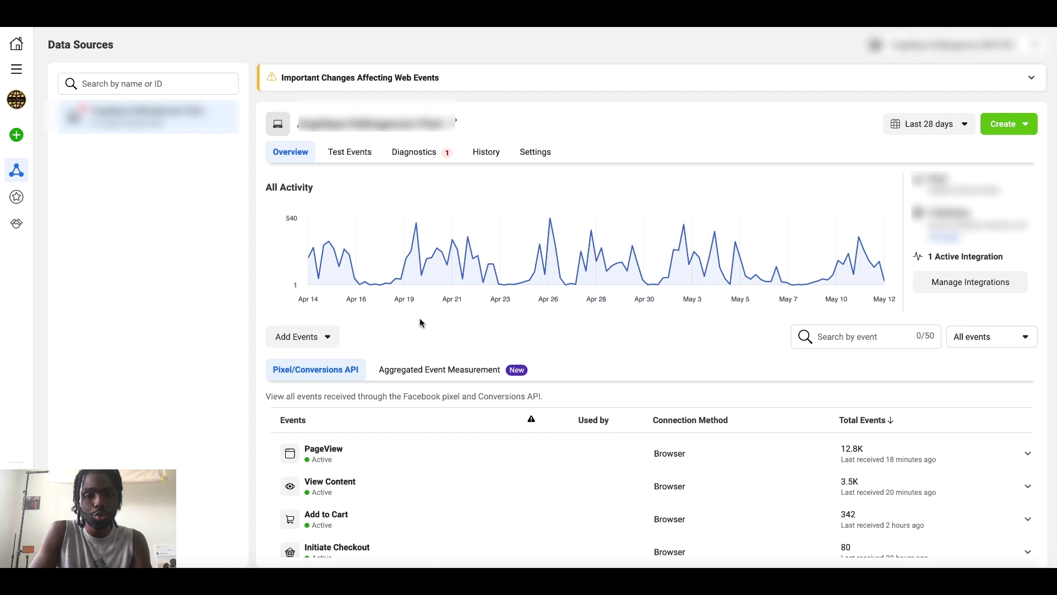
Examine the pixel's All Activity chart and its events list, from PageView and Add to Cart down to Purchase, with their total events
scroll(420, 323, "down", 1)
scroll(419, 322, "up", 1)
scroll(420, 322, "down", 3)
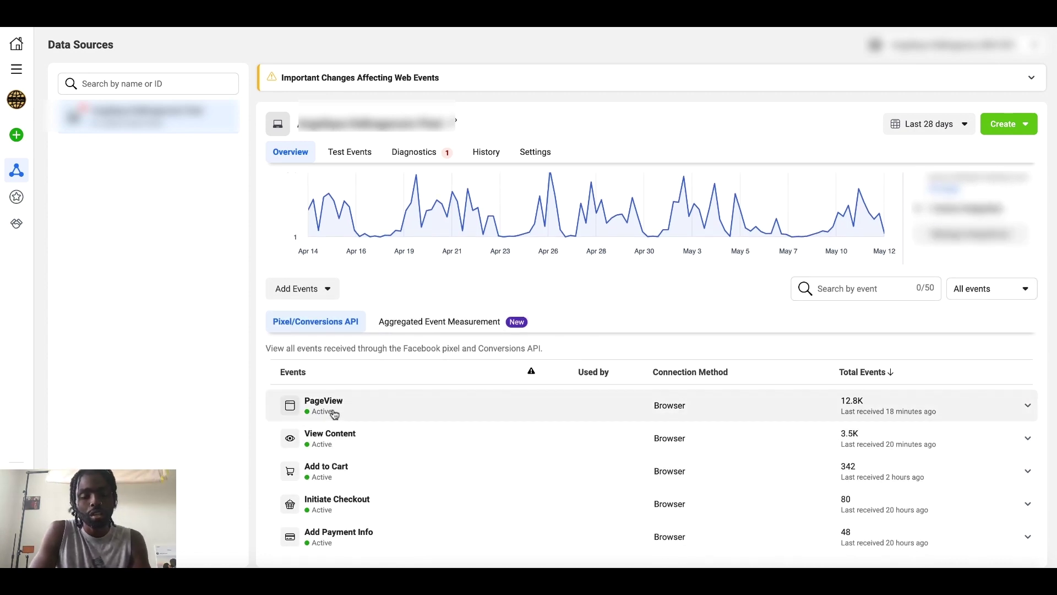
scroll(334, 414, "down", 3)
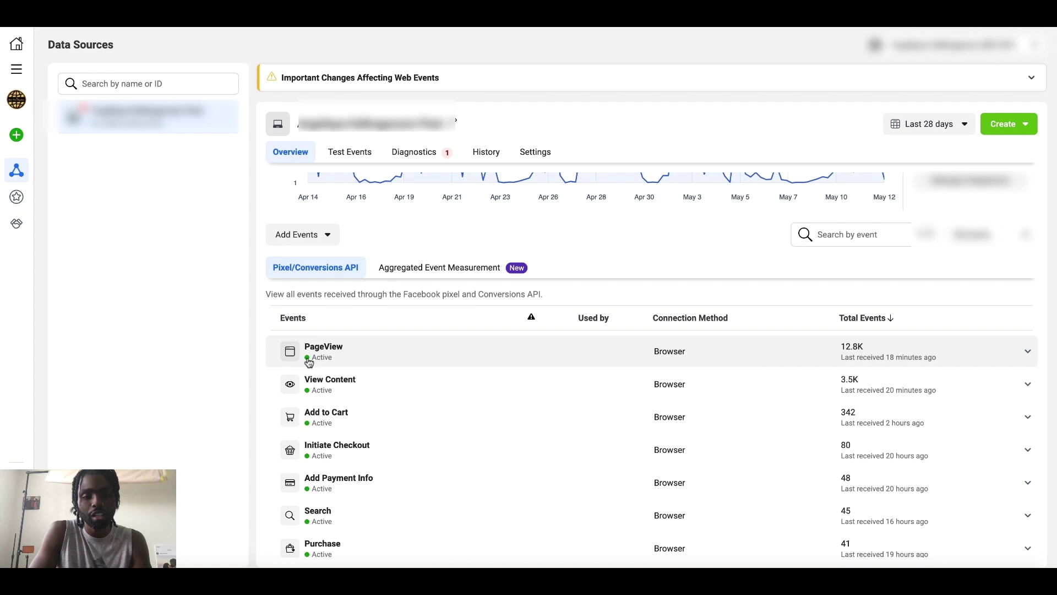
scroll(423, 367, "up", 5)
mouse_move(324, 268)
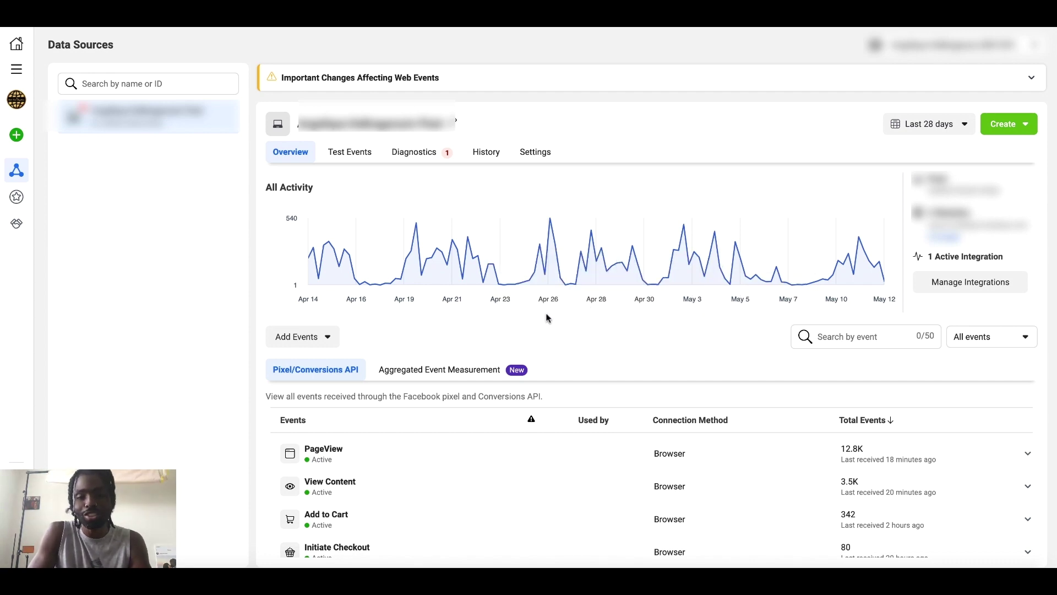
scroll(548, 319, "down", 2)
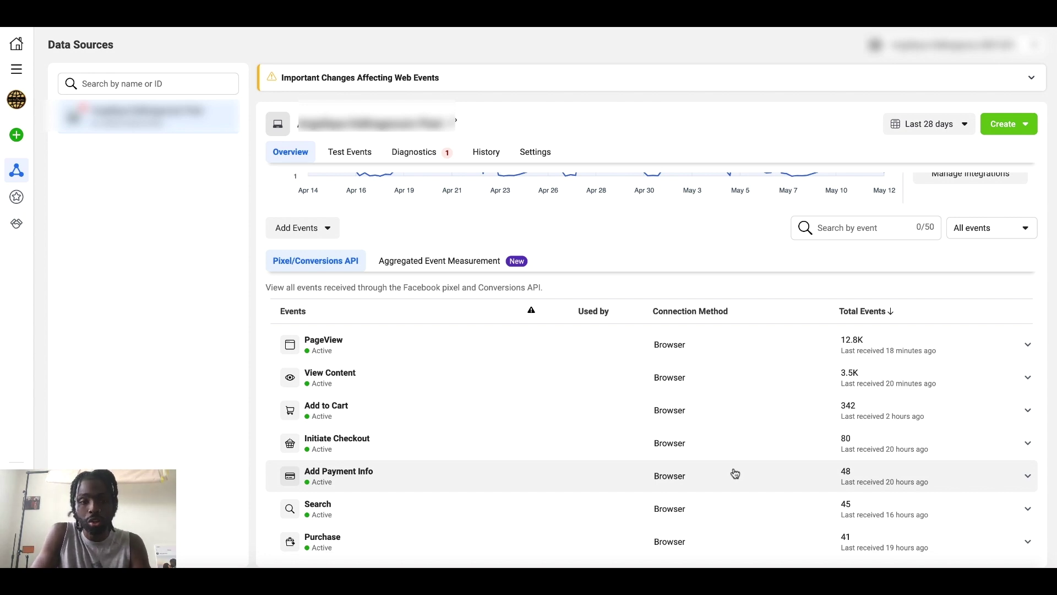
Expand the PageView event's matching and activity data, and open its details to review Recent Activities and the Event Overview
left_click(1028, 348)
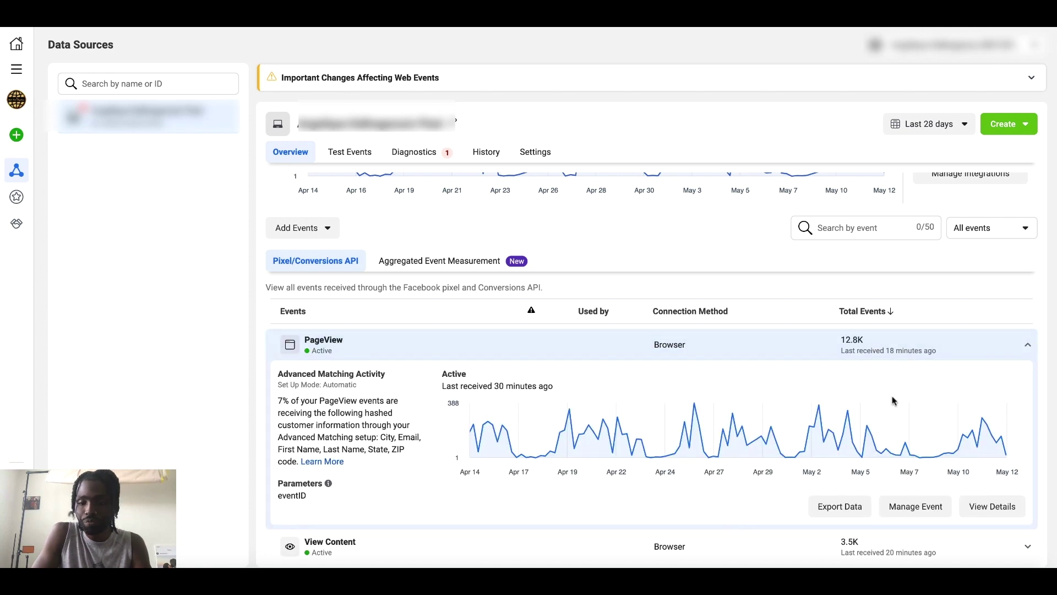
mouse_move(735, 429)
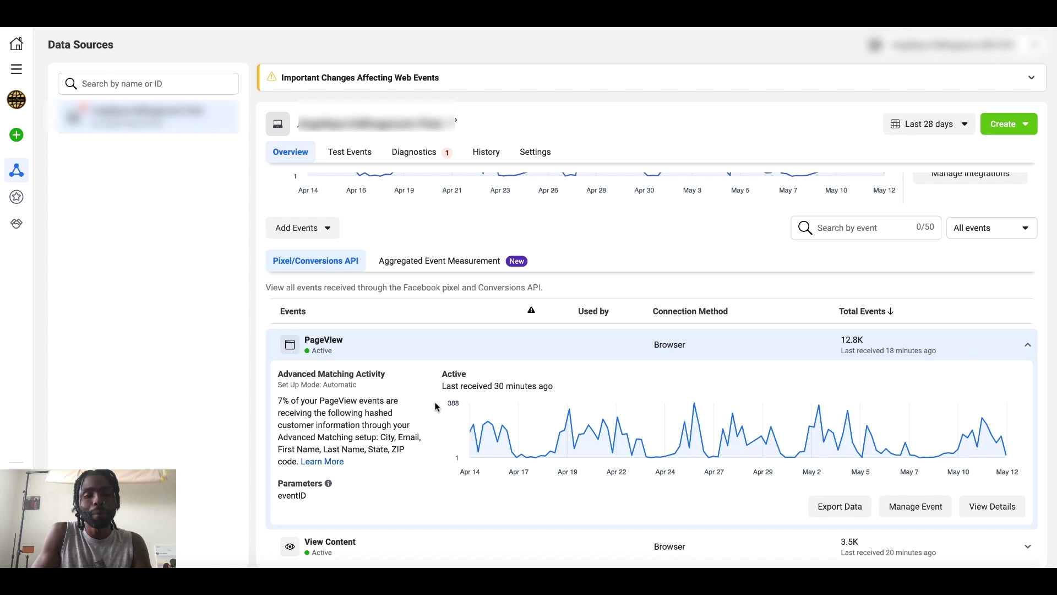
mouse_move(483, 412)
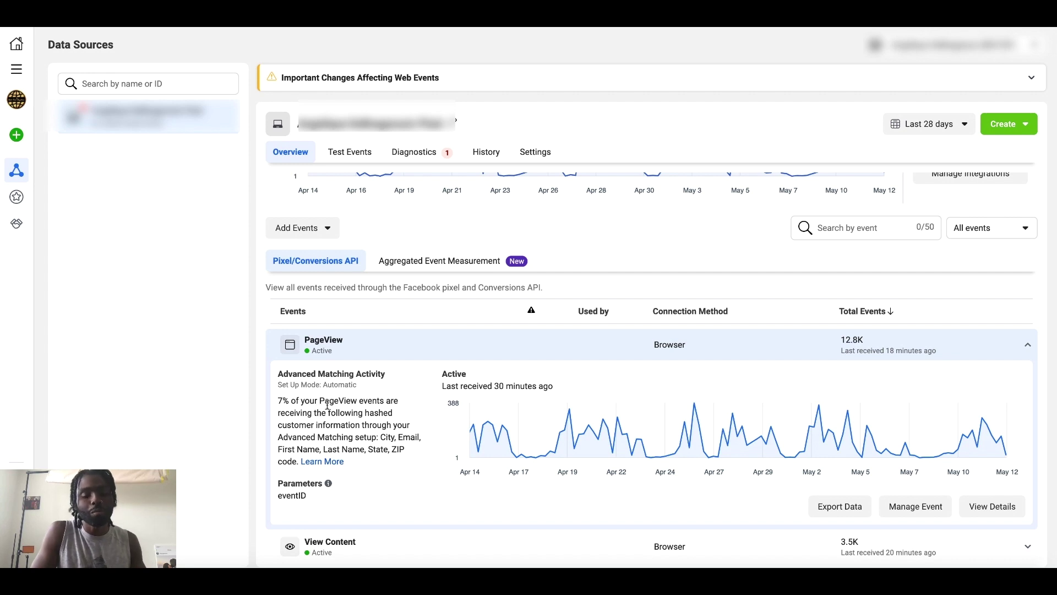
mouse_move(531, 437)
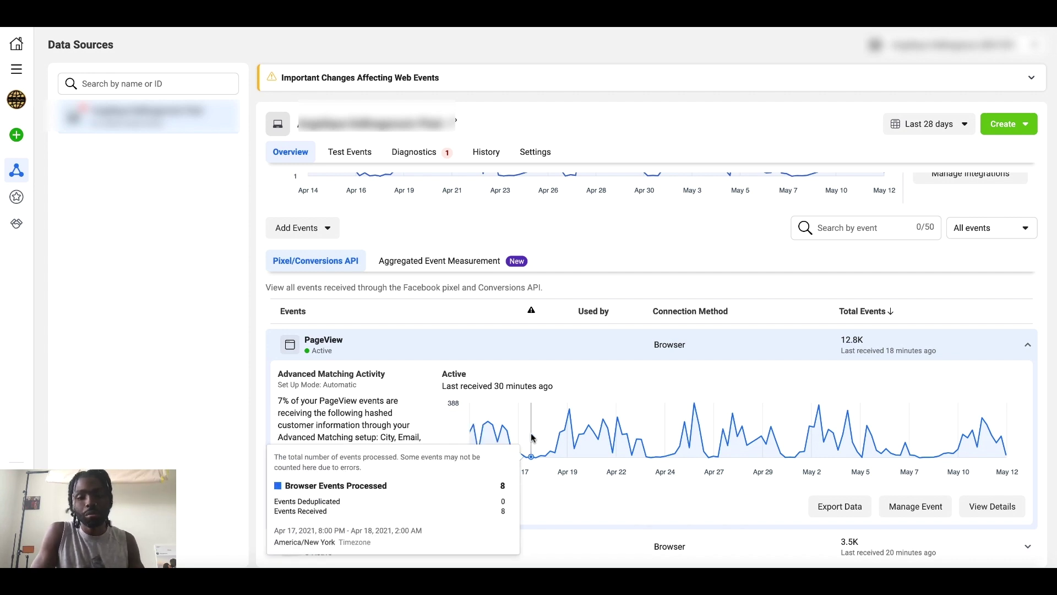
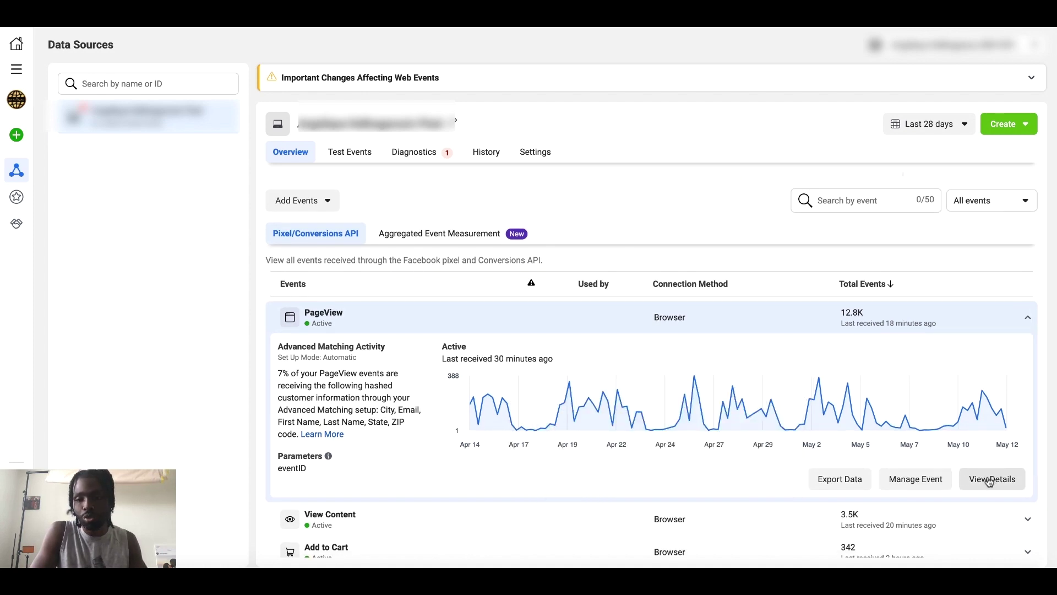
left_click(990, 480)
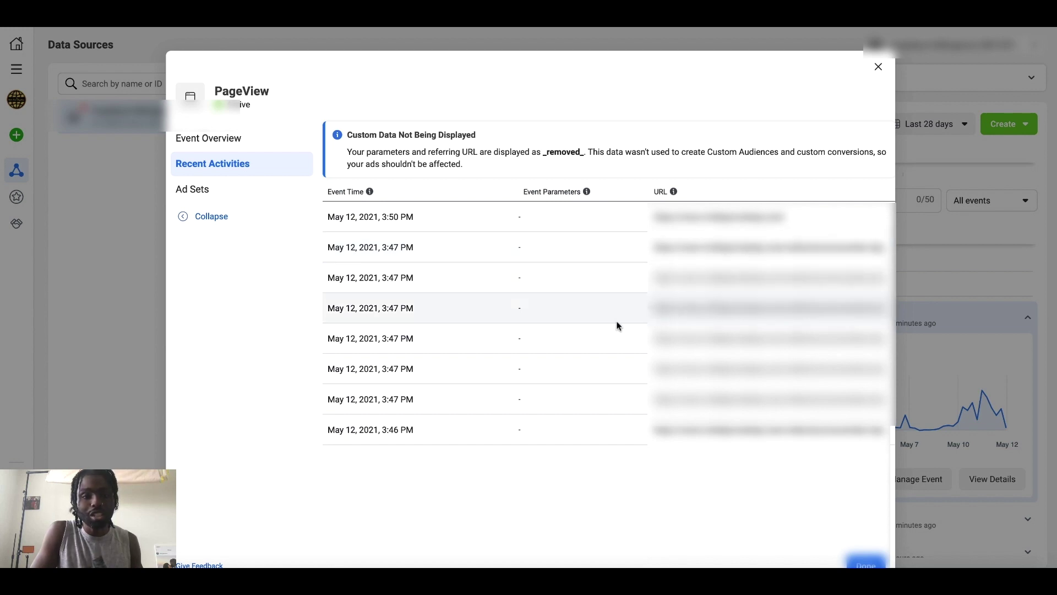
left_click(210, 142)
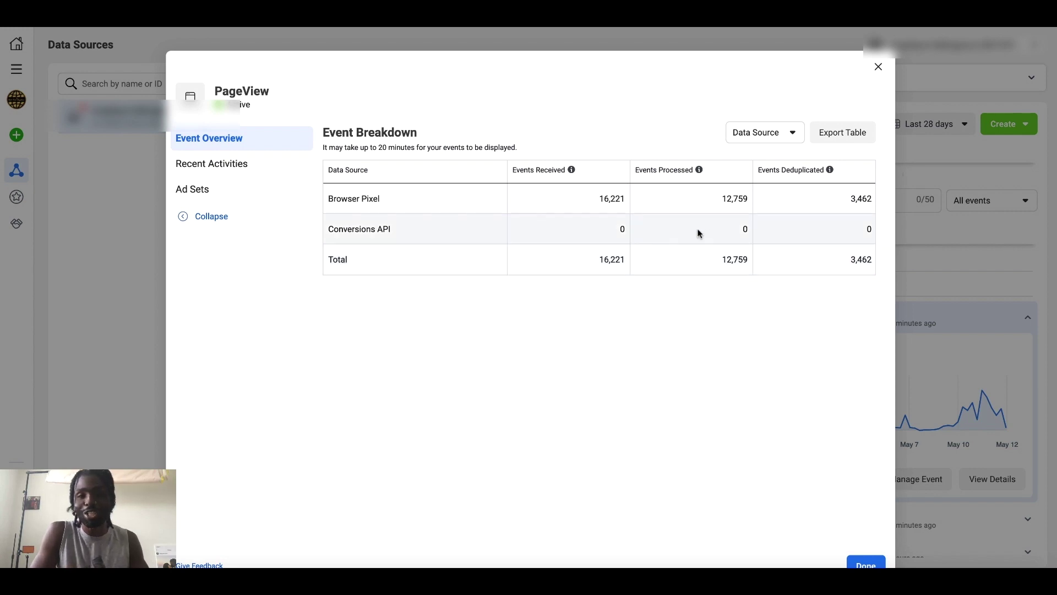
Review the PageView event breakdown by URLs and by Devices, and close the event details
left_click(789, 137)
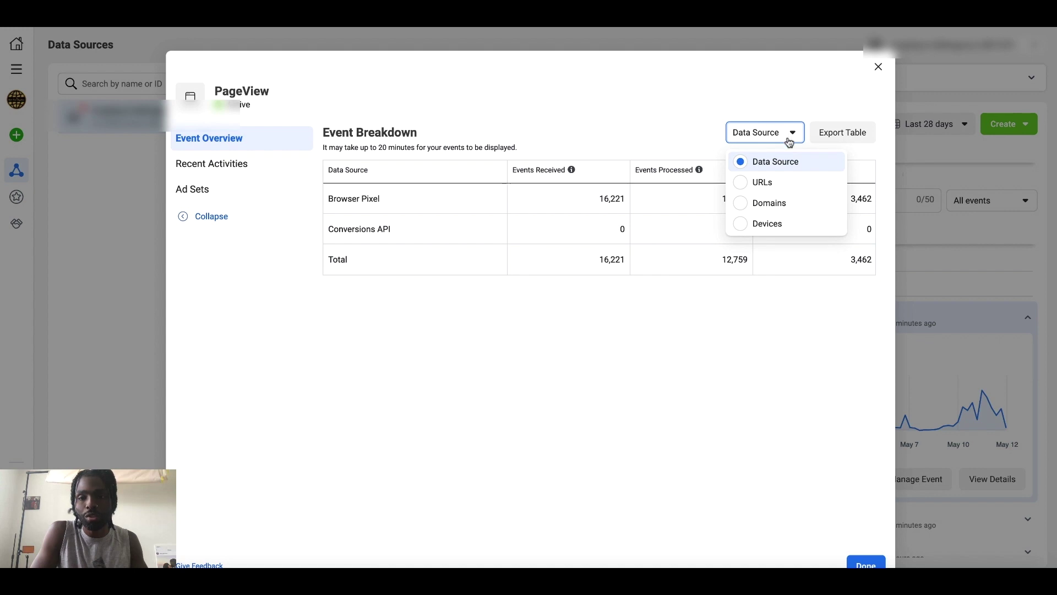
left_click(742, 187)
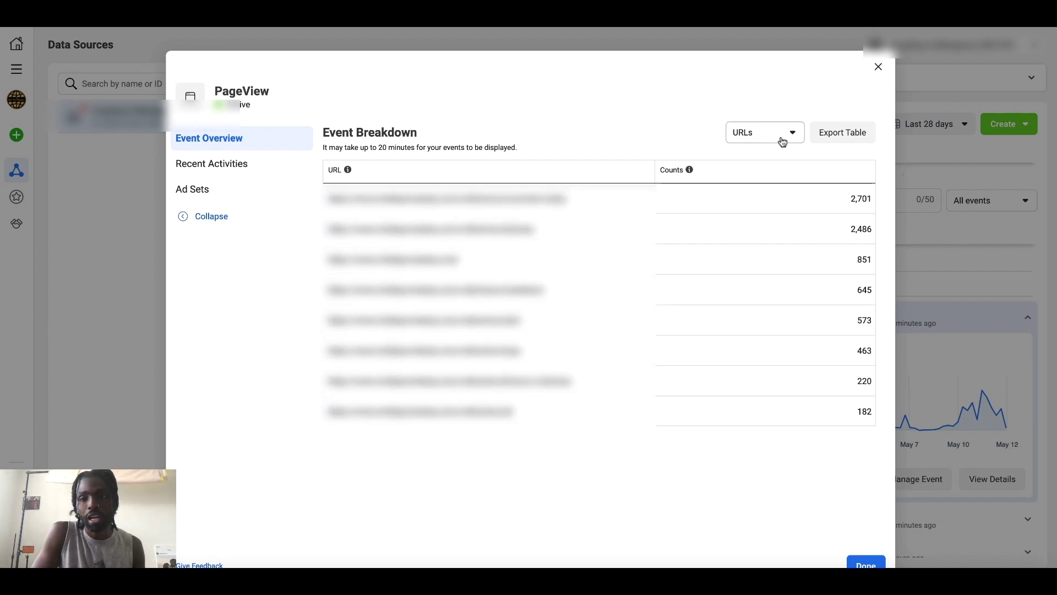
left_click(781, 142)
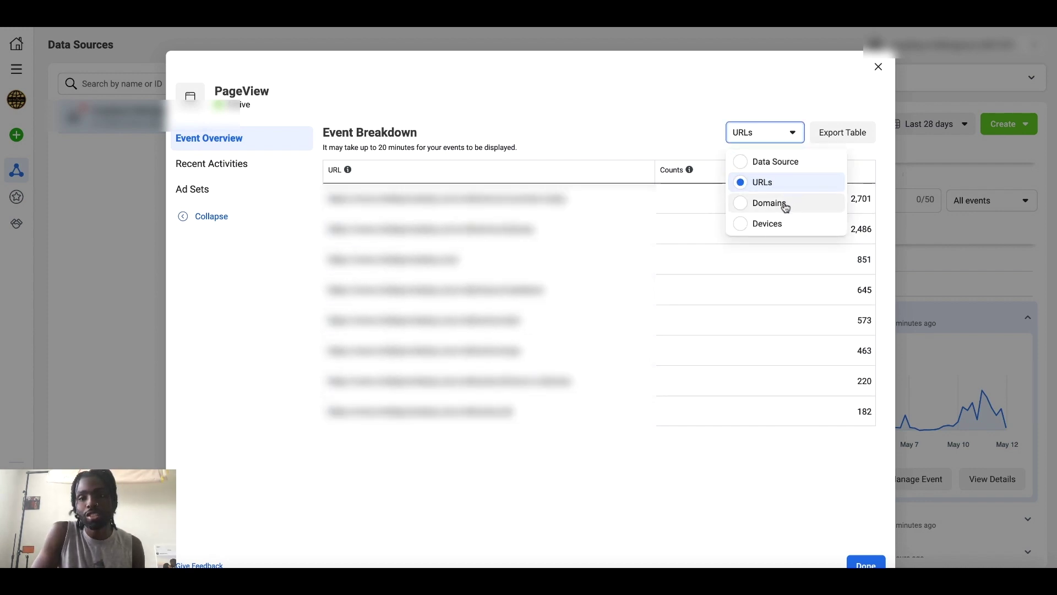
left_click(743, 229)
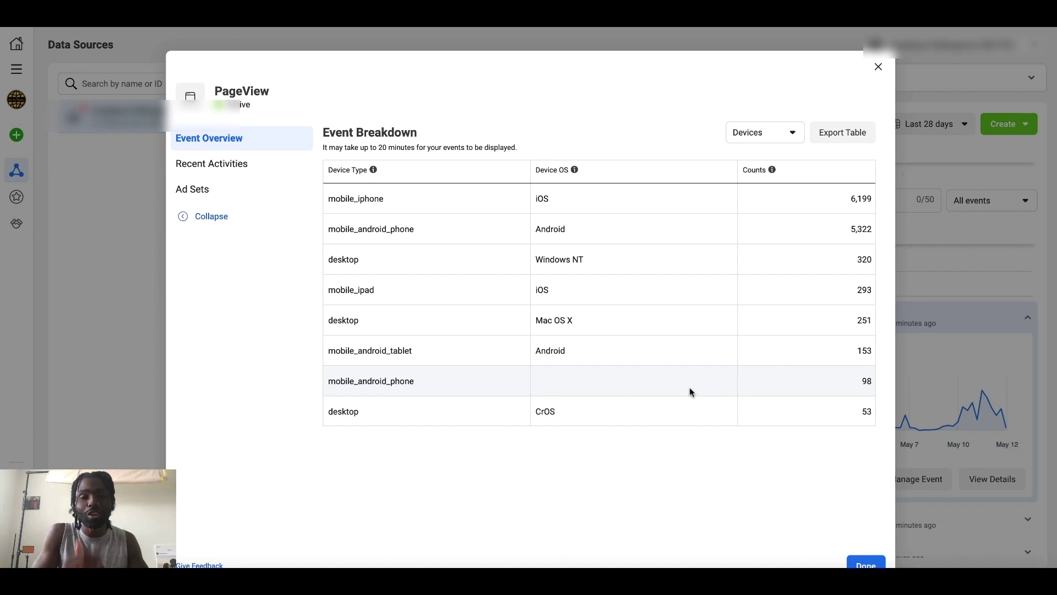
left_click(878, 67)
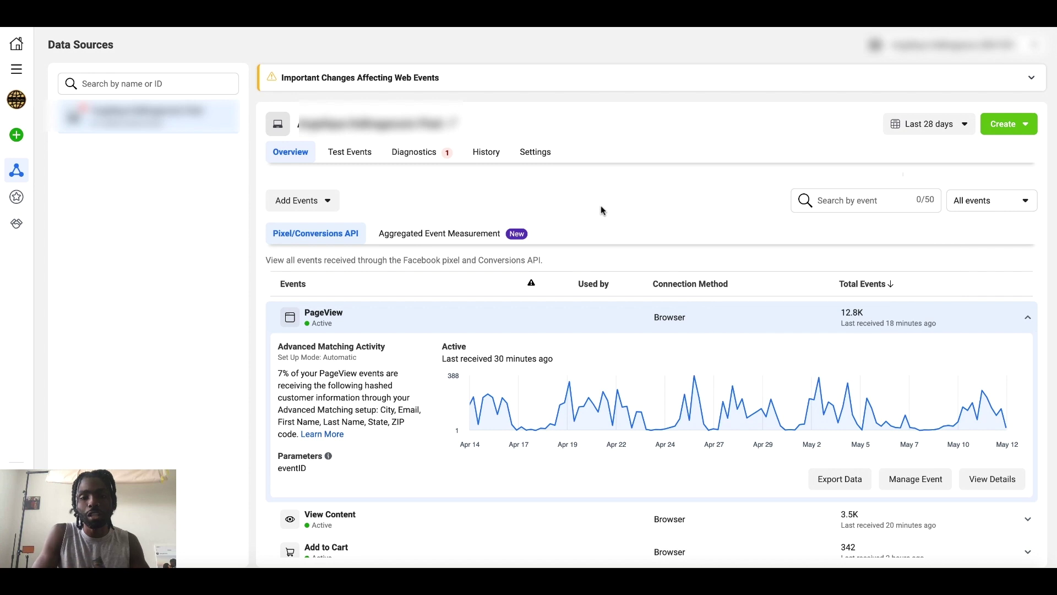
Look over the pixel's events list from PageView to Purchase and the PageView activity chart once more
scroll(647, 211, "down", 2)
scroll(647, 211, "down", 3)
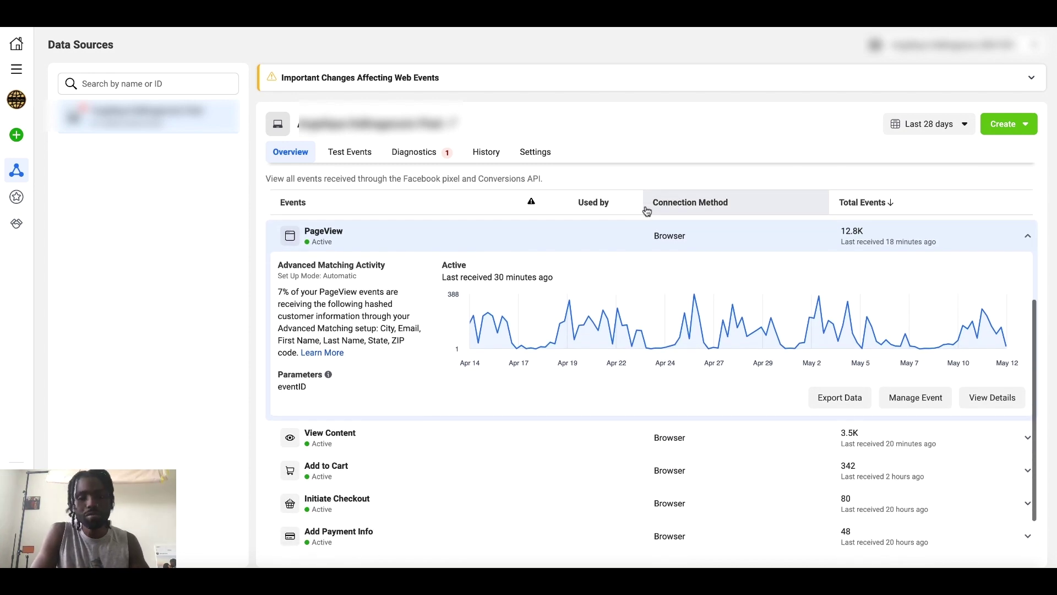
scroll(635, 267, "down", 1)
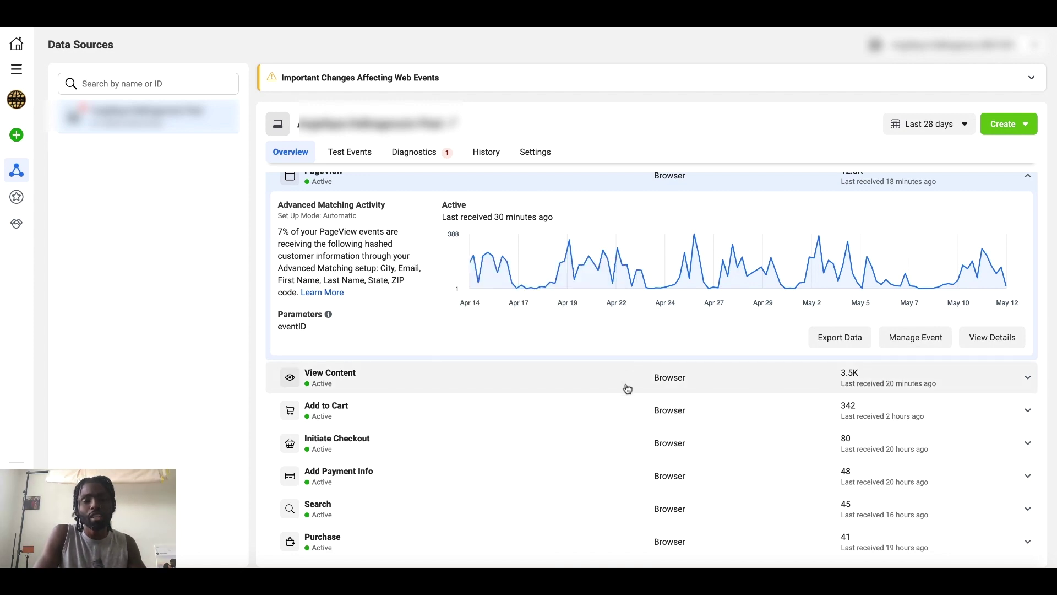
scroll(622, 405, "up", 2)
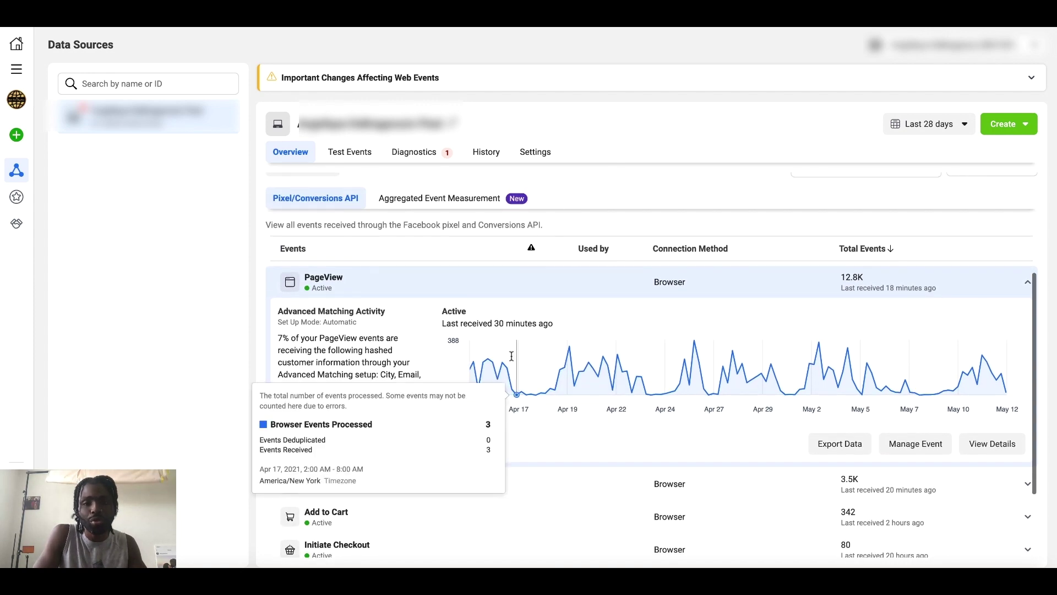
scroll(698, 453, "down", 1)
scroll(698, 450, "up", 2)
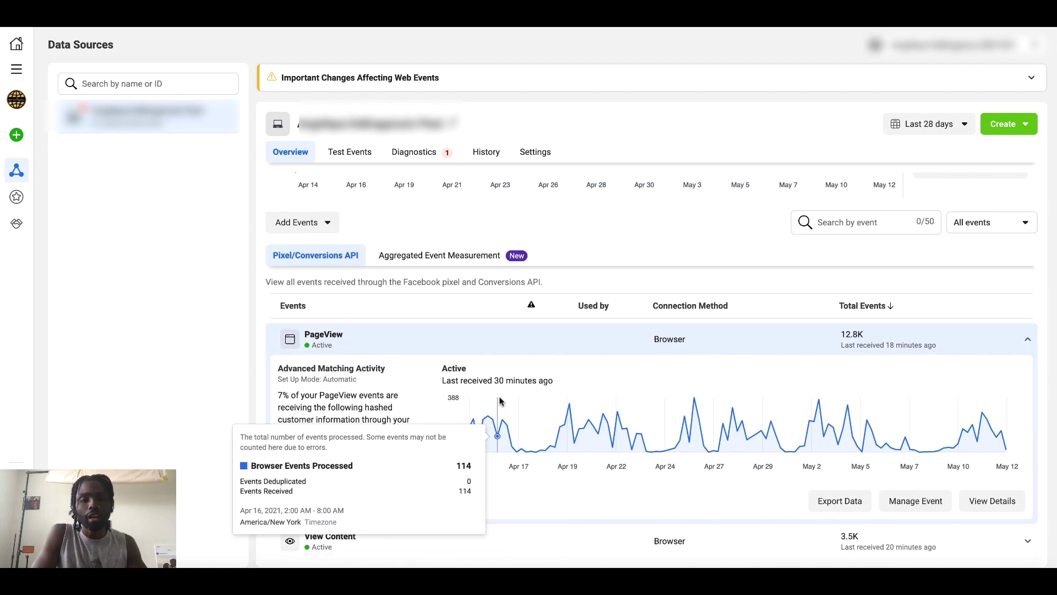